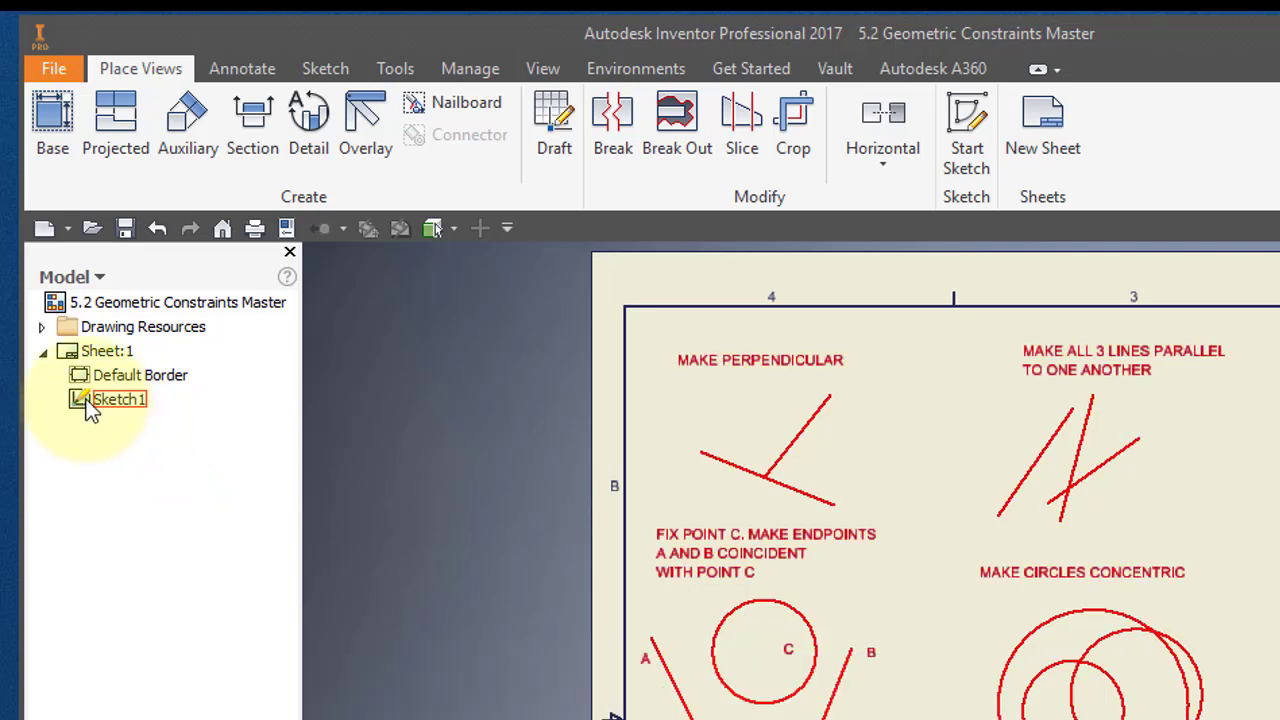
- Edit Sketch1 from the Model browser to enter the sketch environment
{"action": "right_click", "coordinate": [89, 400]}
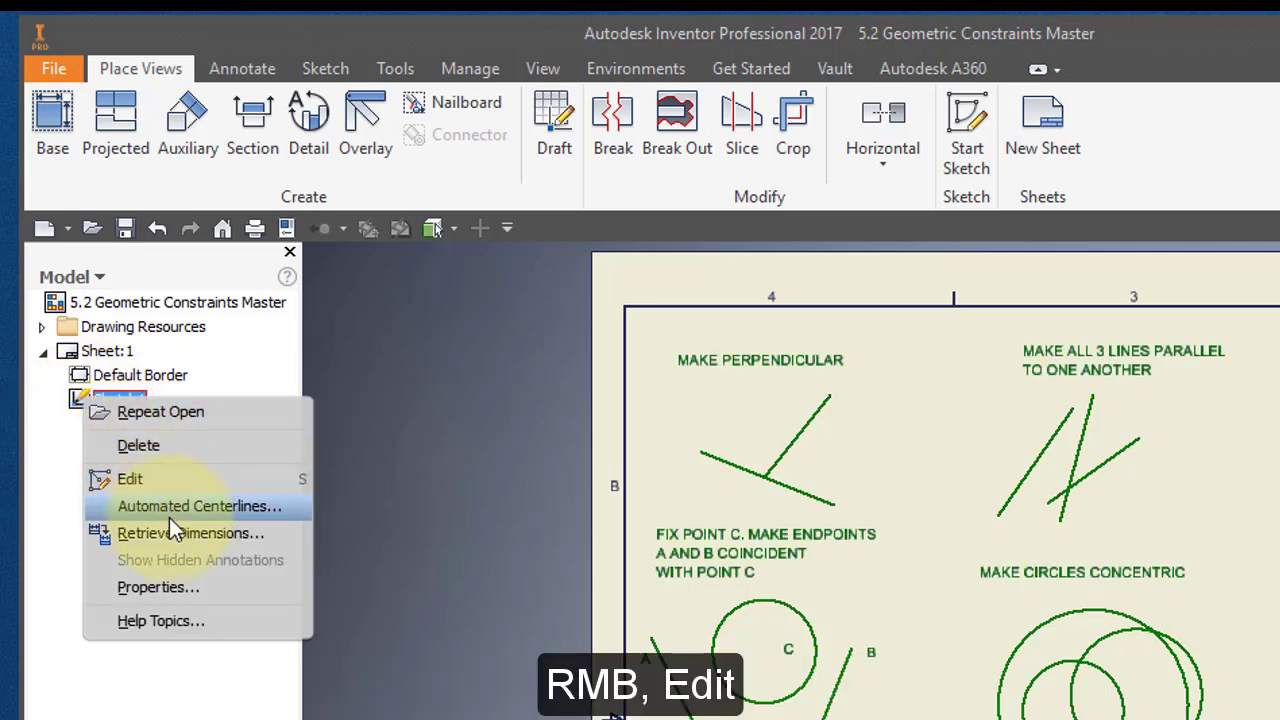
{"action": "left_click", "coordinate": [158, 489]}
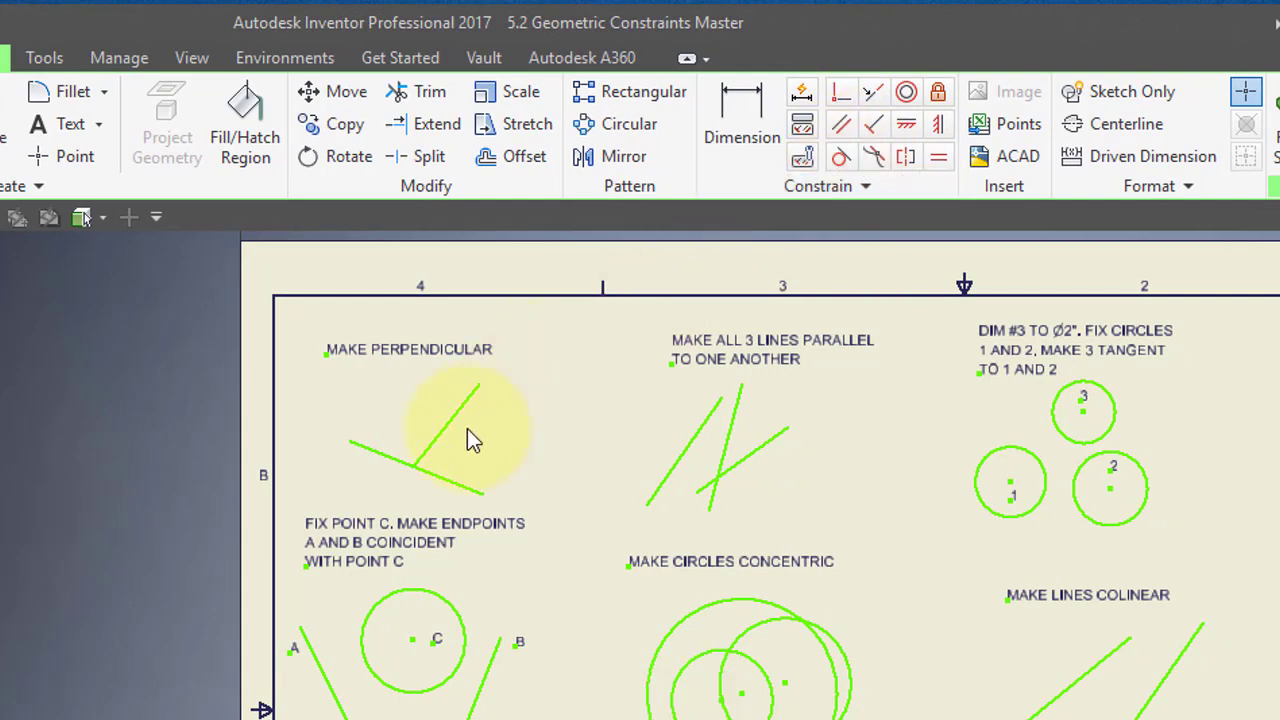
- Constrain the lower and upper lines of the Make Perpendicular exercise to be perpendicular
{"action": "scroll", "coordinate": [450, 426], "scroll_direction": "up", "scroll_amount": 3}
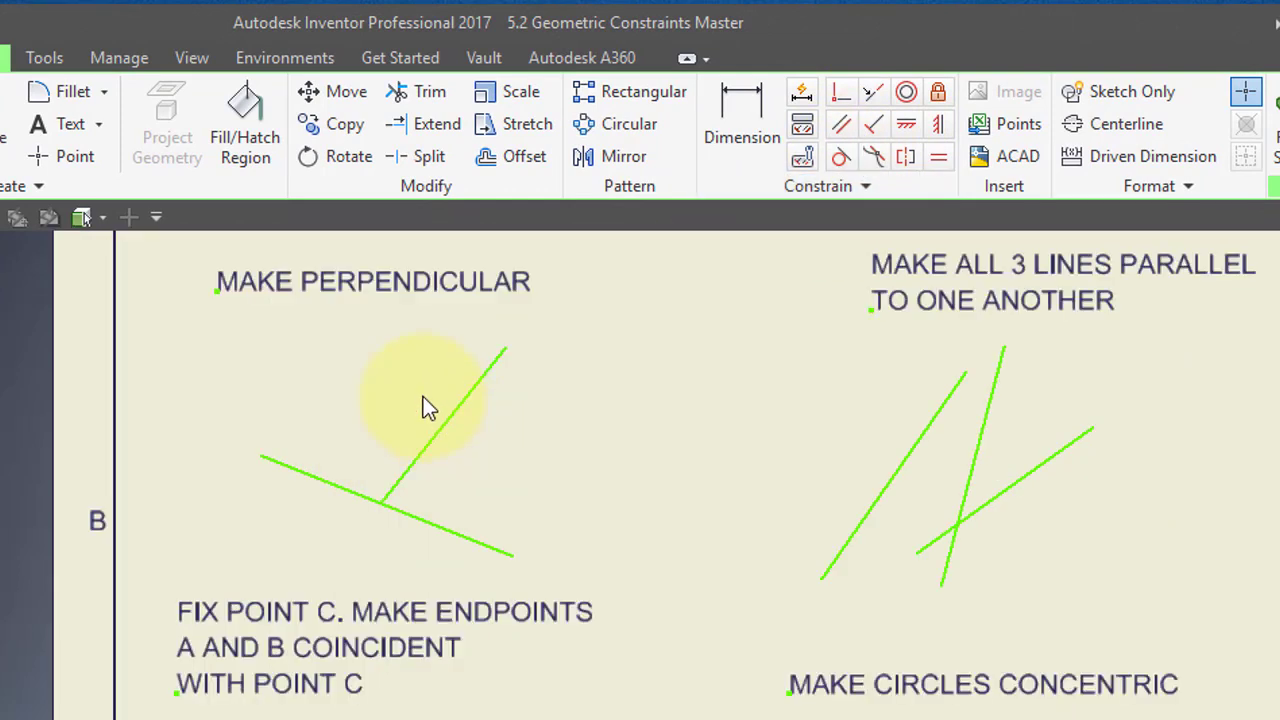
{"action": "middle_click_drag", "start_coordinate": [423, 406], "coordinate": [551, 530]}
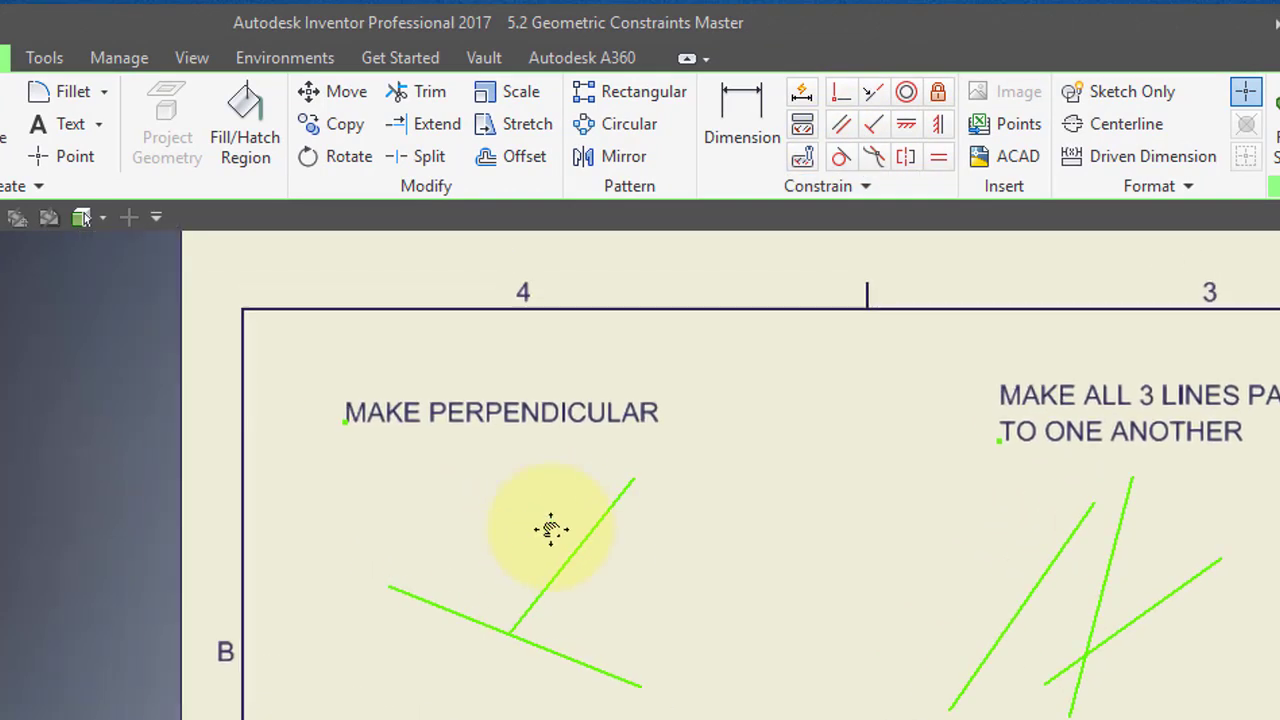
{"action": "left_click", "coordinate": [876, 128]}
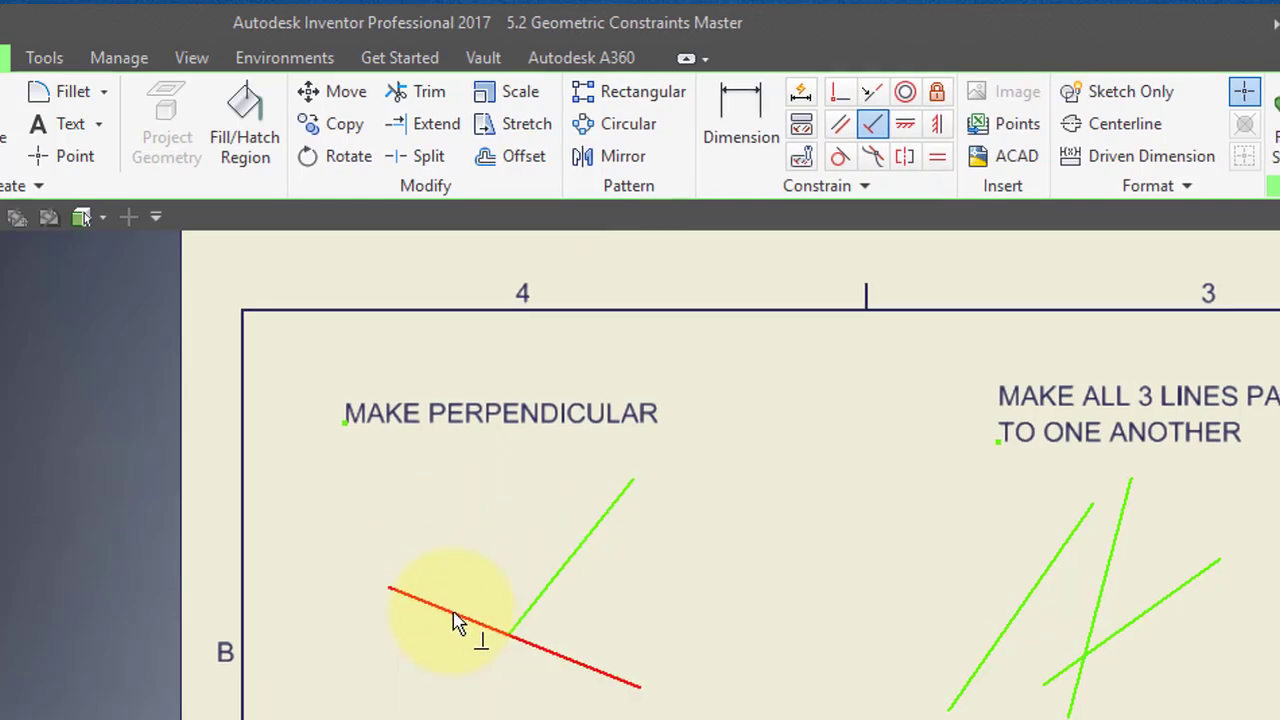
{"action": "left_click", "coordinate": [458, 618]}
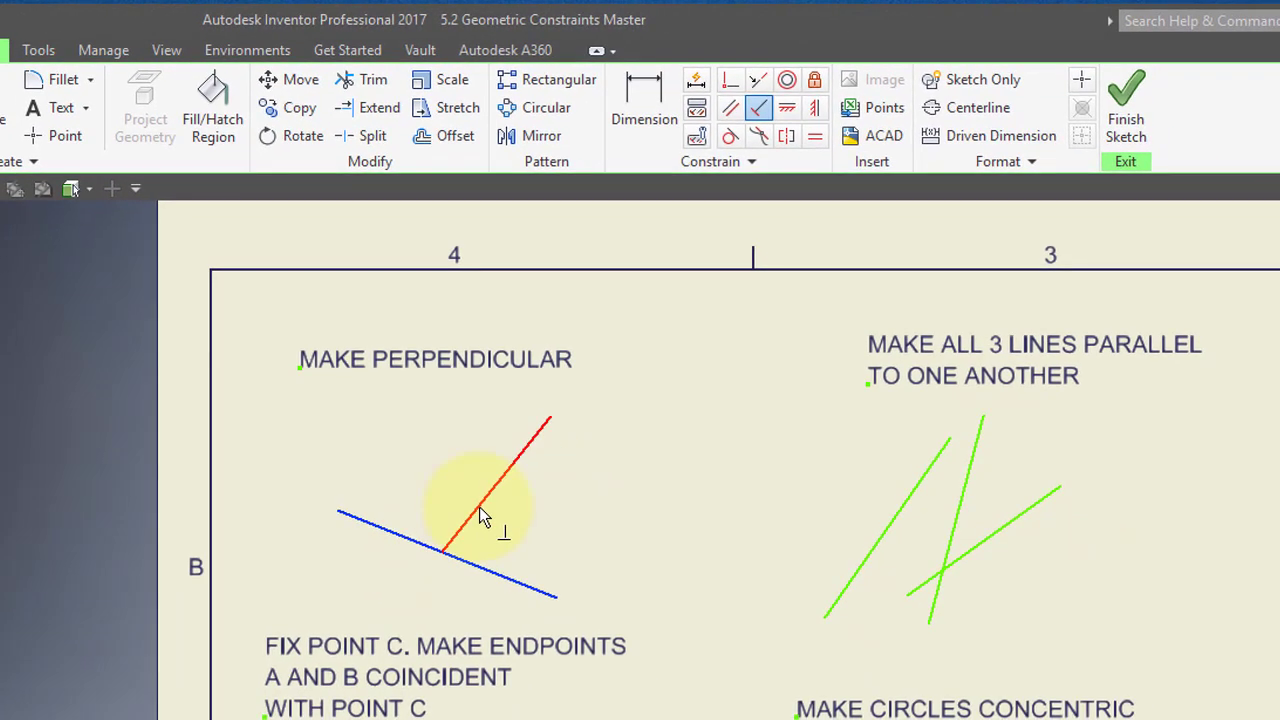
{"action": "left_click", "coordinate": [479, 505]}
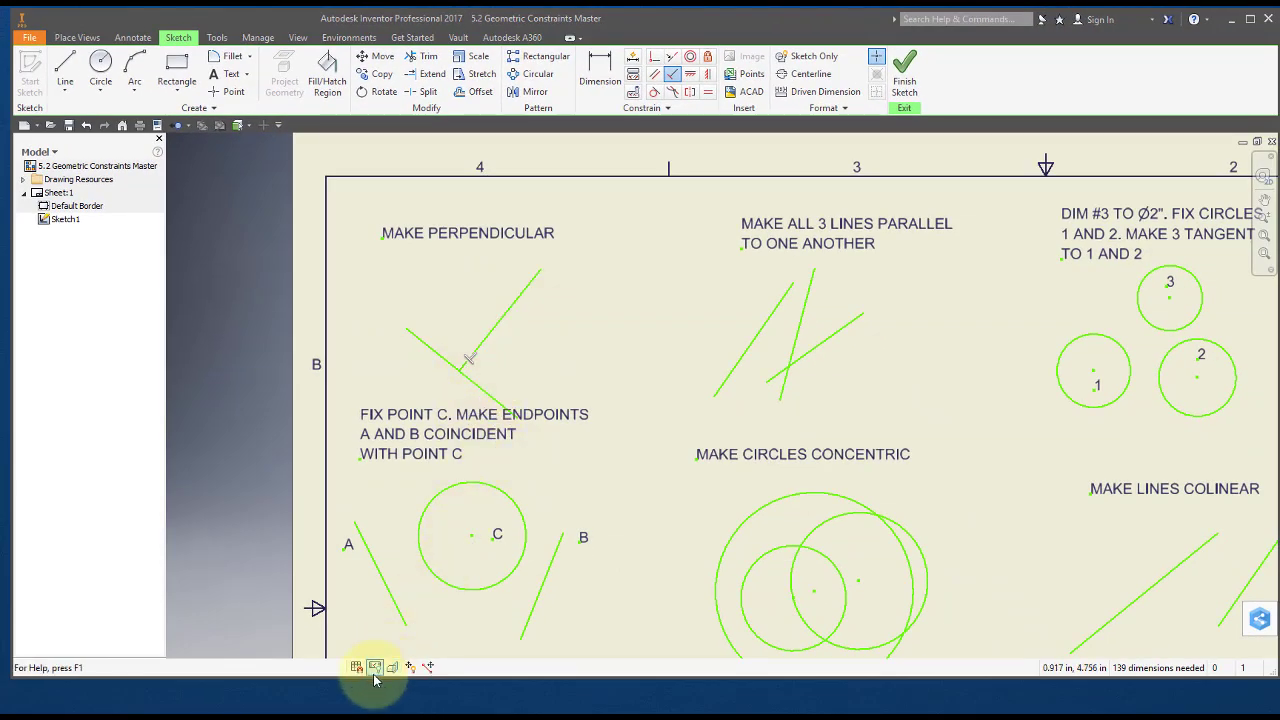
- Restart the Perpendicular tool and display all constraint markers on the sketch
{"action": "key", "text": "p"}
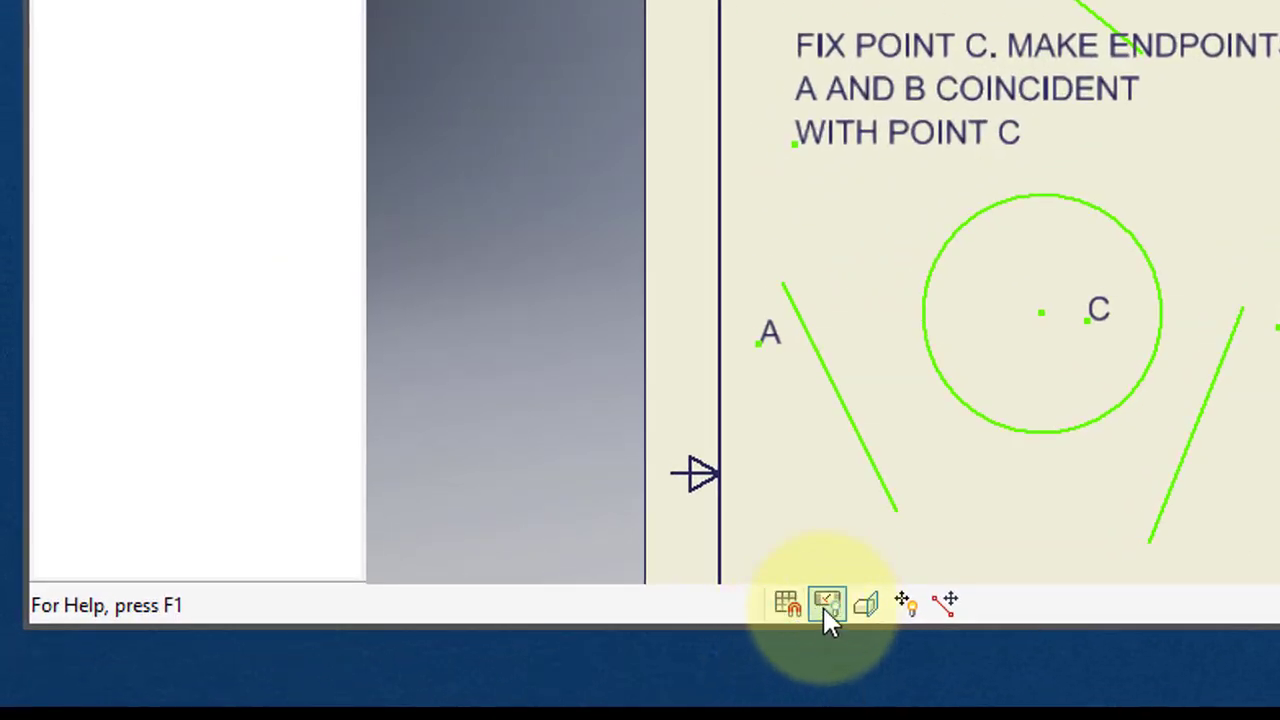
{"action": "left_click", "coordinate": [828, 605]}
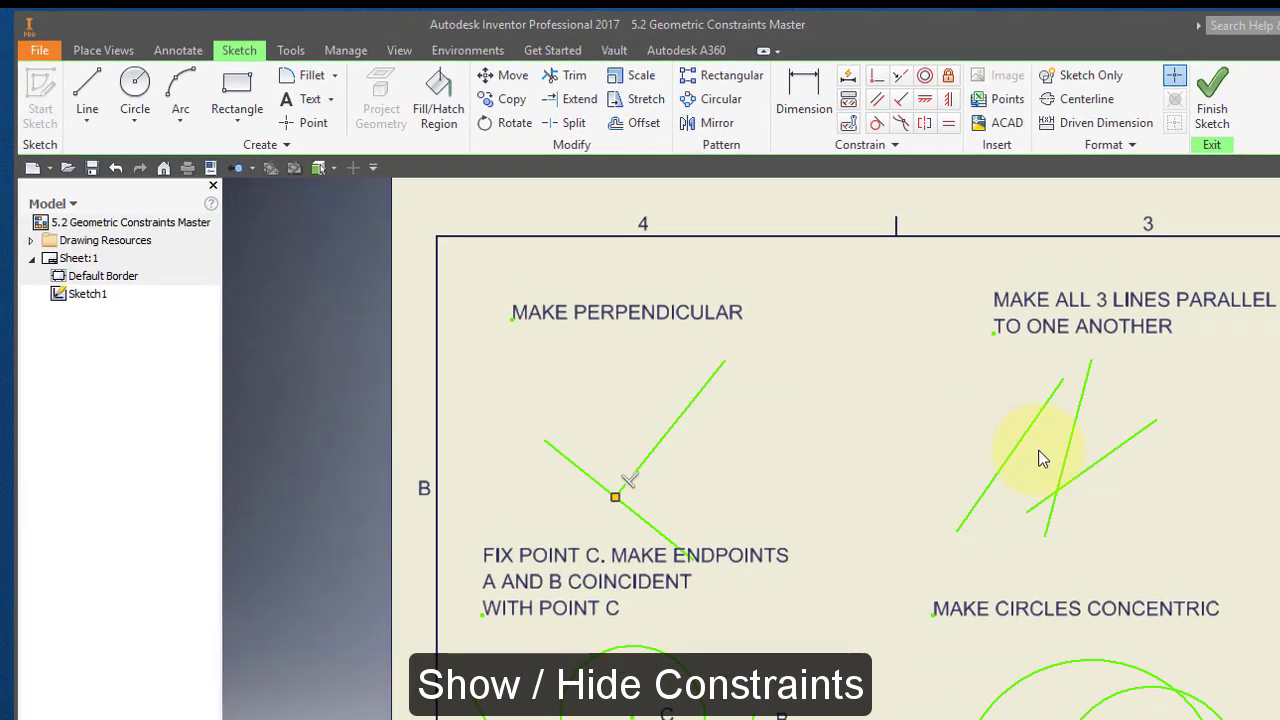
- Make the middle and third lines parallel to the left line in the parallel exercise
{"action": "left_click", "coordinate": [877, 101]}
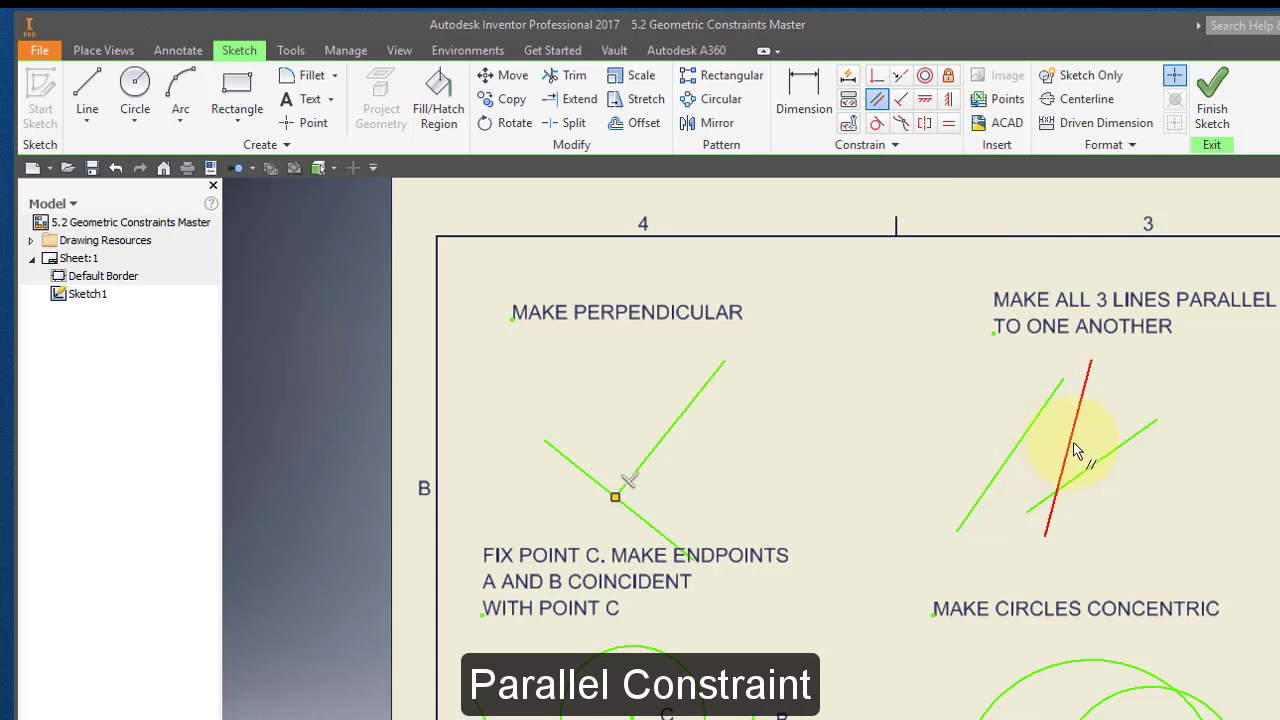
{"action": "left_click", "coordinate": [1020, 450]}
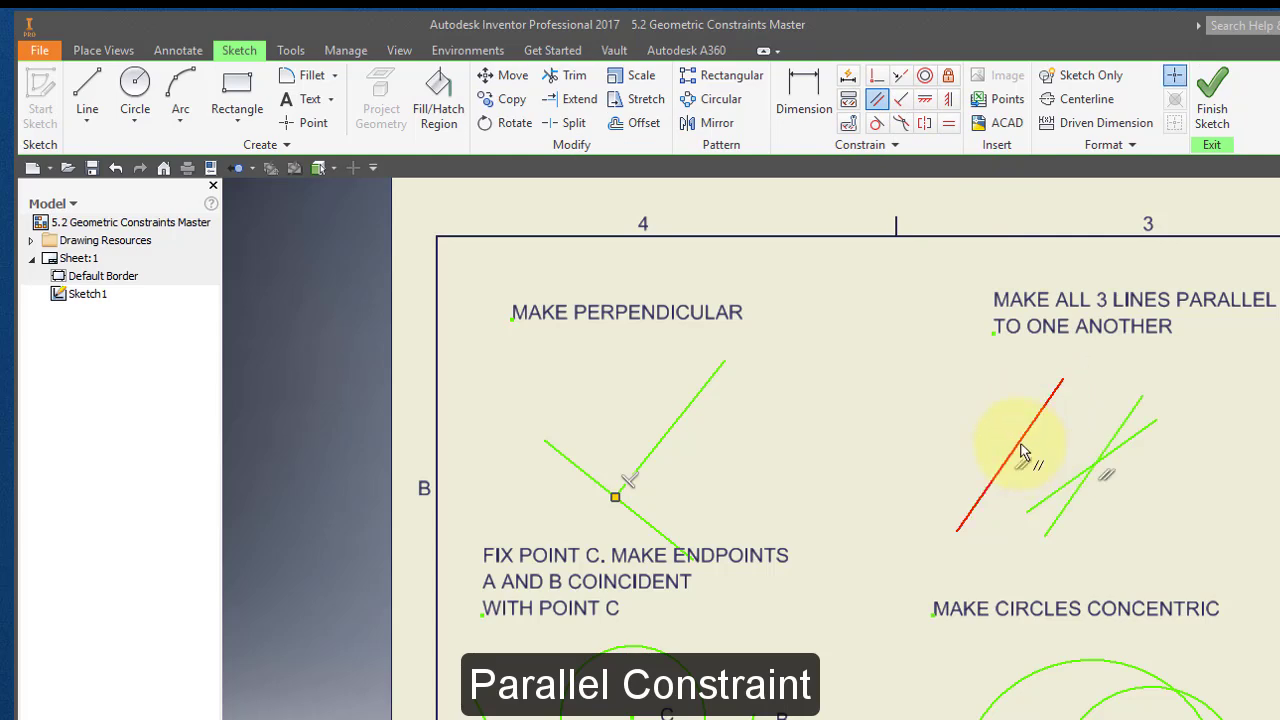
{"action": "left_click", "coordinate": [1129, 441]}
{"action": "left_click", "coordinate": [1038, 424]}
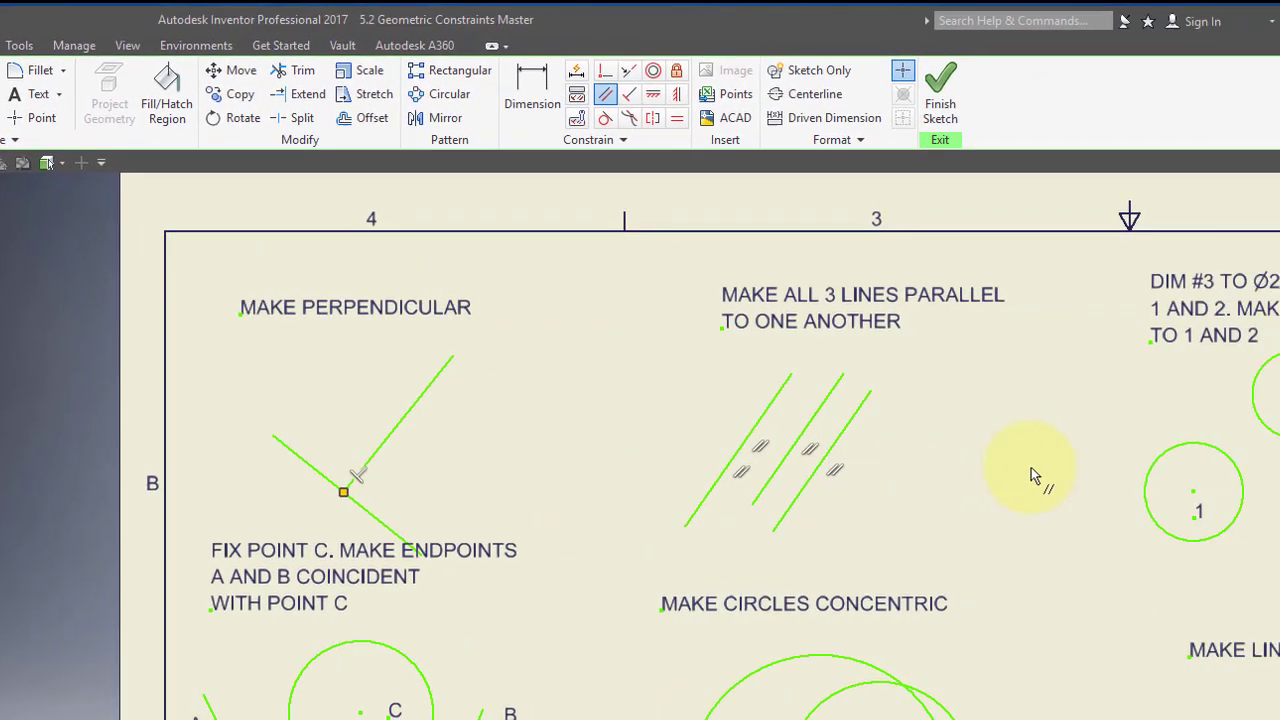
{"action": "middle_click_drag", "start_coordinate": [968, 466], "coordinate": [553, 470]}
{"action": "middle_click_drag", "start_coordinate": [390, 466], "coordinate": [297, 477]}
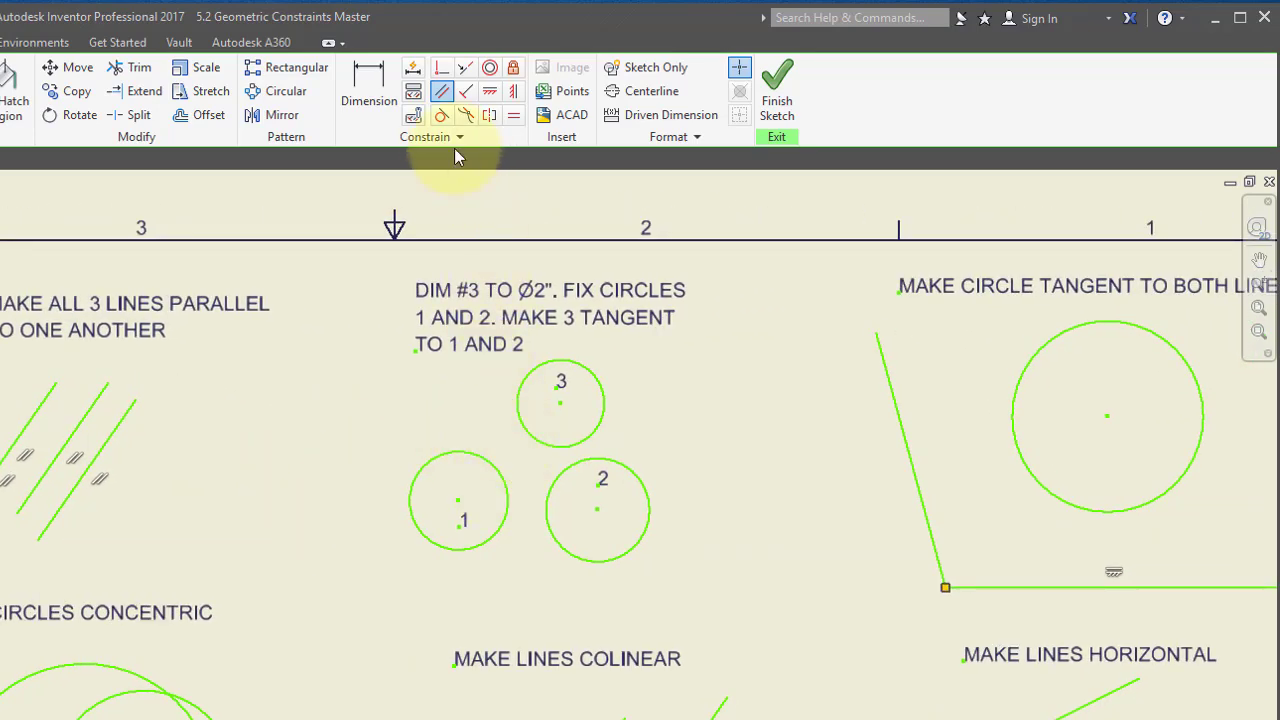
- Make circle 3 tangent to circle 1 and to circle 2
{"action": "left_click", "coordinate": [443, 117]}
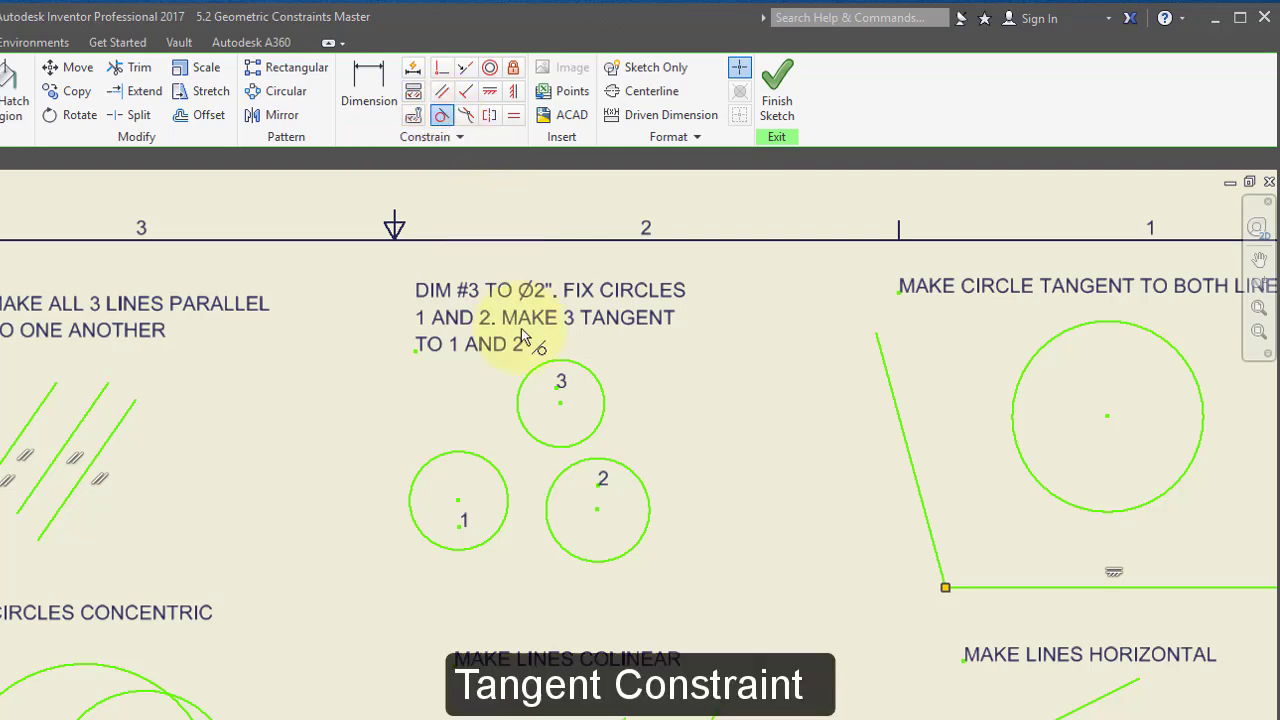
{"action": "left_click", "coordinate": [522, 440]}
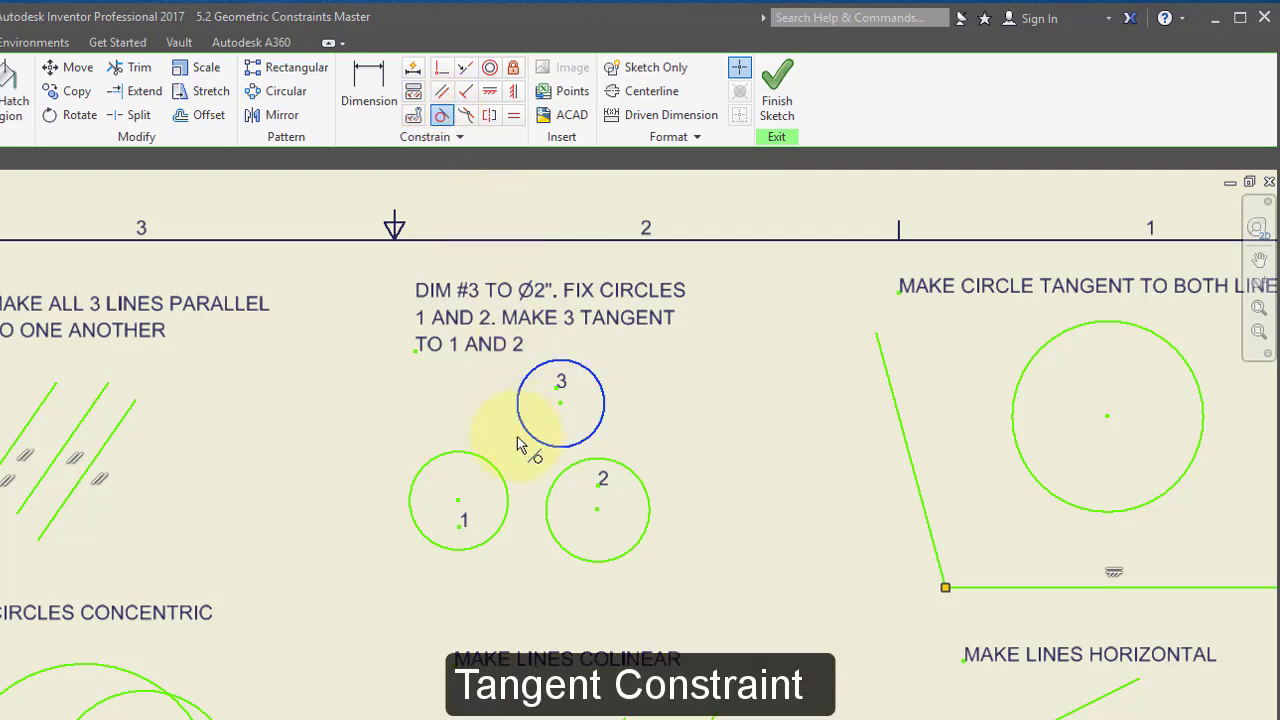
{"action": "left_click", "coordinate": [491, 466]}
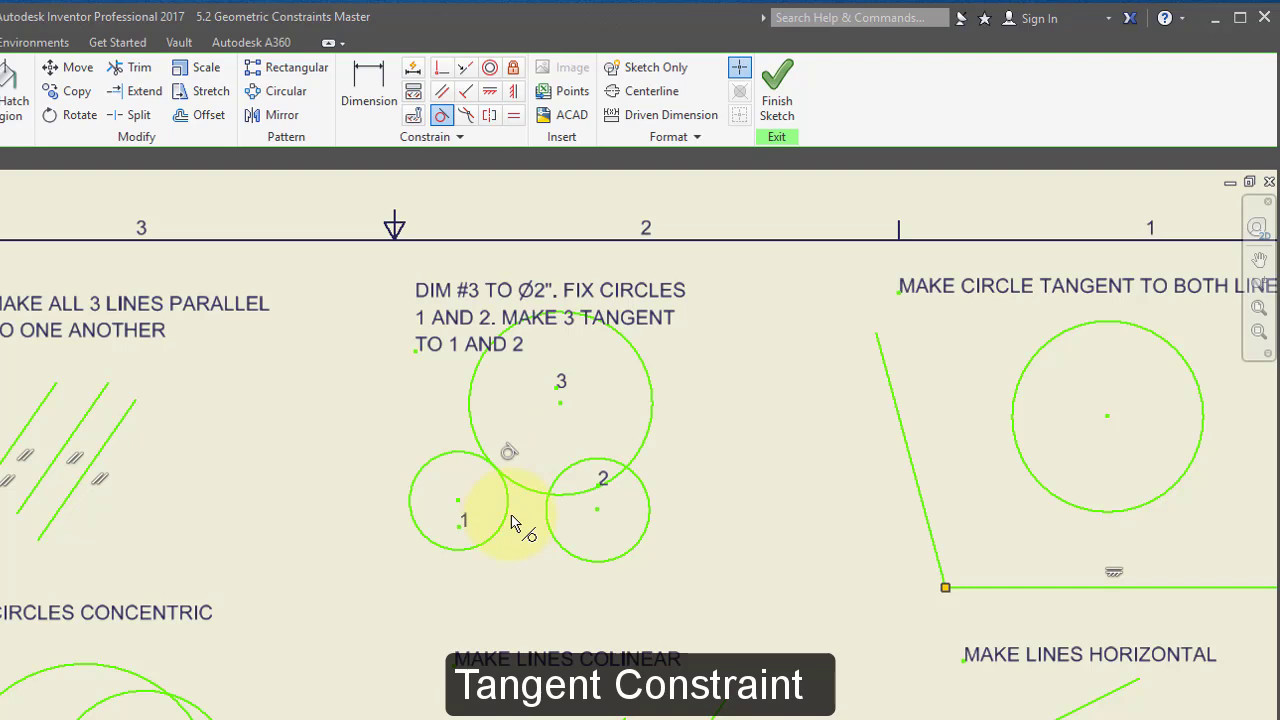
{"action": "left_click", "coordinate": [566, 557]}
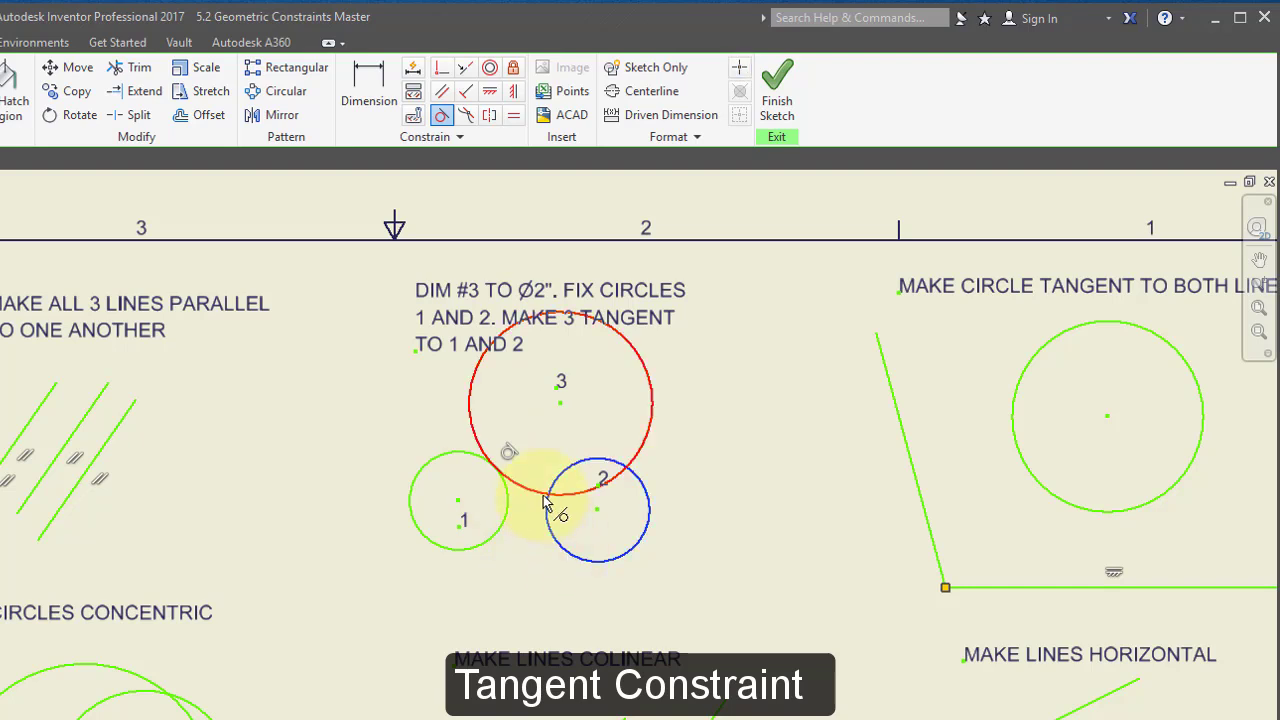
{"action": "left_click", "coordinate": [540, 517]}
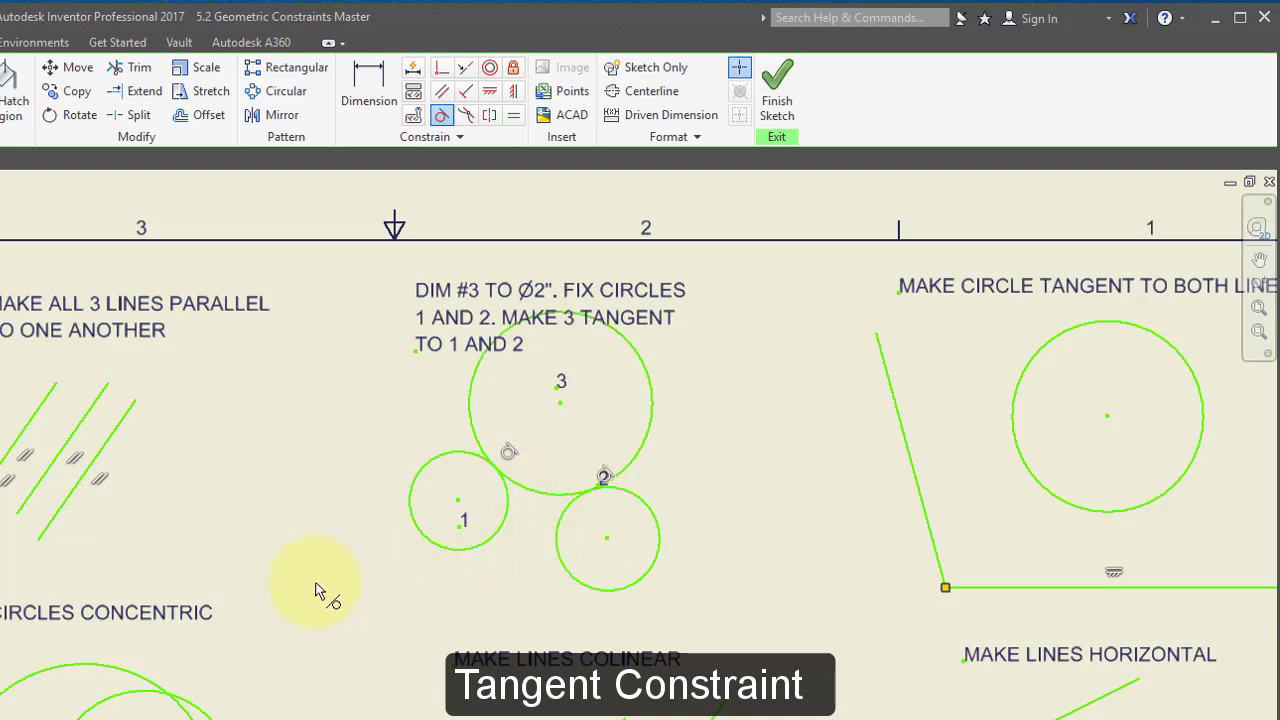
- Make the right-hand circle tangent to both the horizontal and the slanted line
{"action": "middle_click_drag", "start_coordinate": [732, 490], "coordinate": [292, 464]}
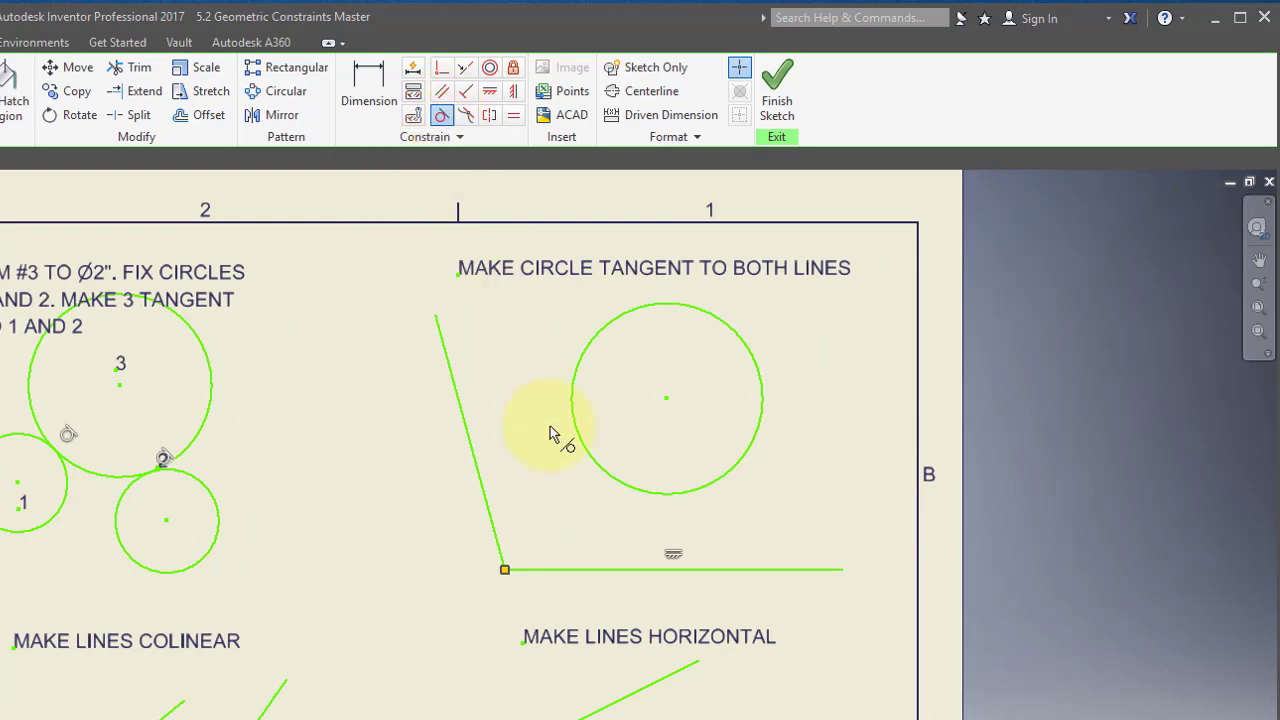
{"action": "left_click", "coordinate": [592, 465]}
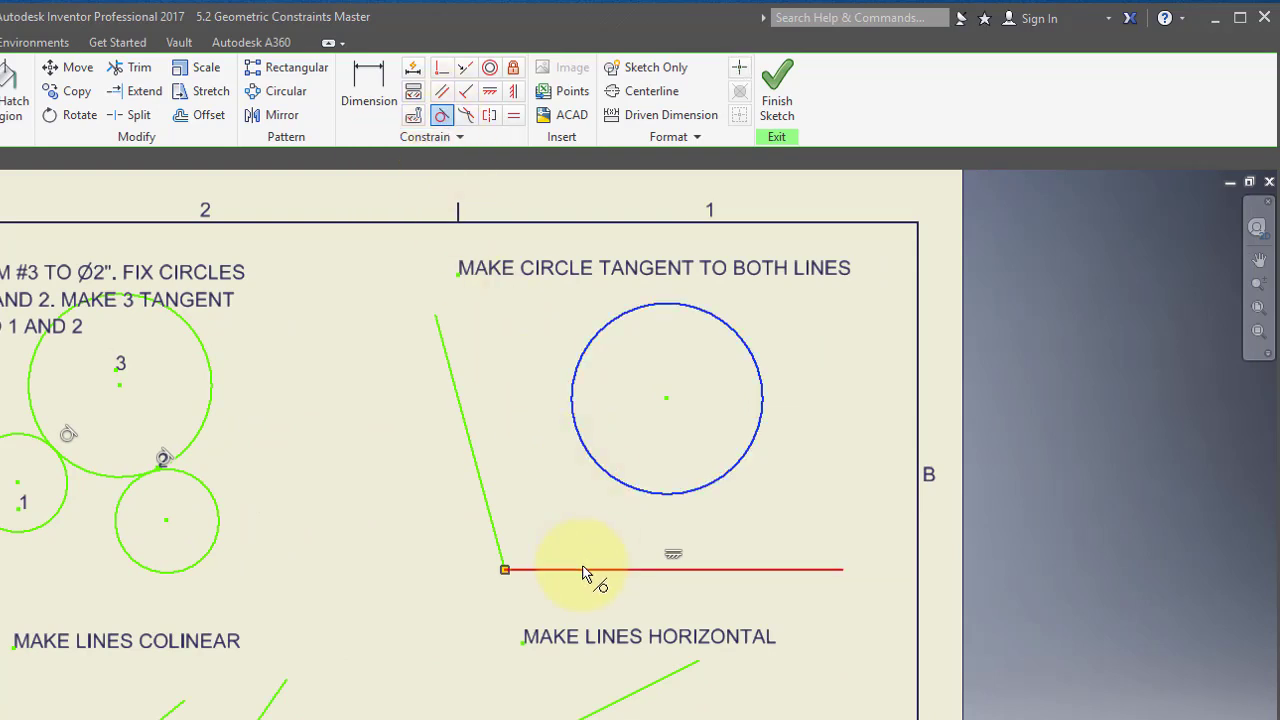
{"action": "left_click", "coordinate": [585, 575]}
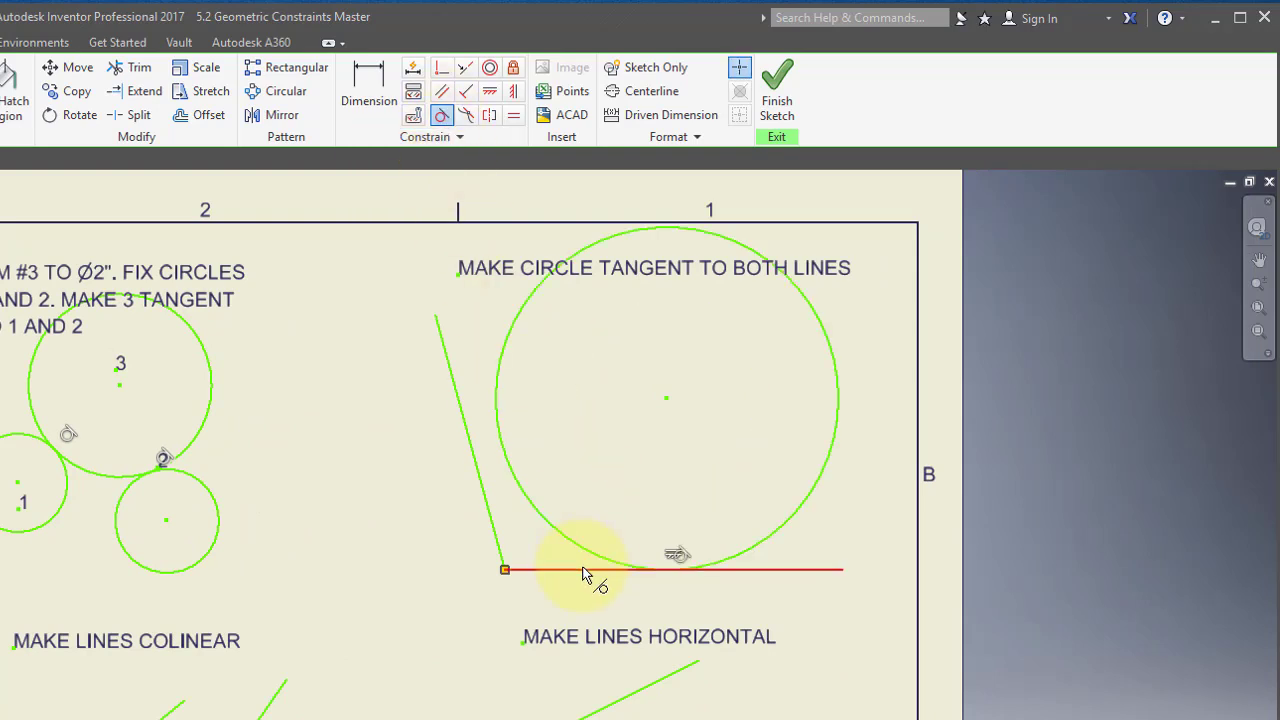
{"action": "left_click", "coordinate": [535, 512]}
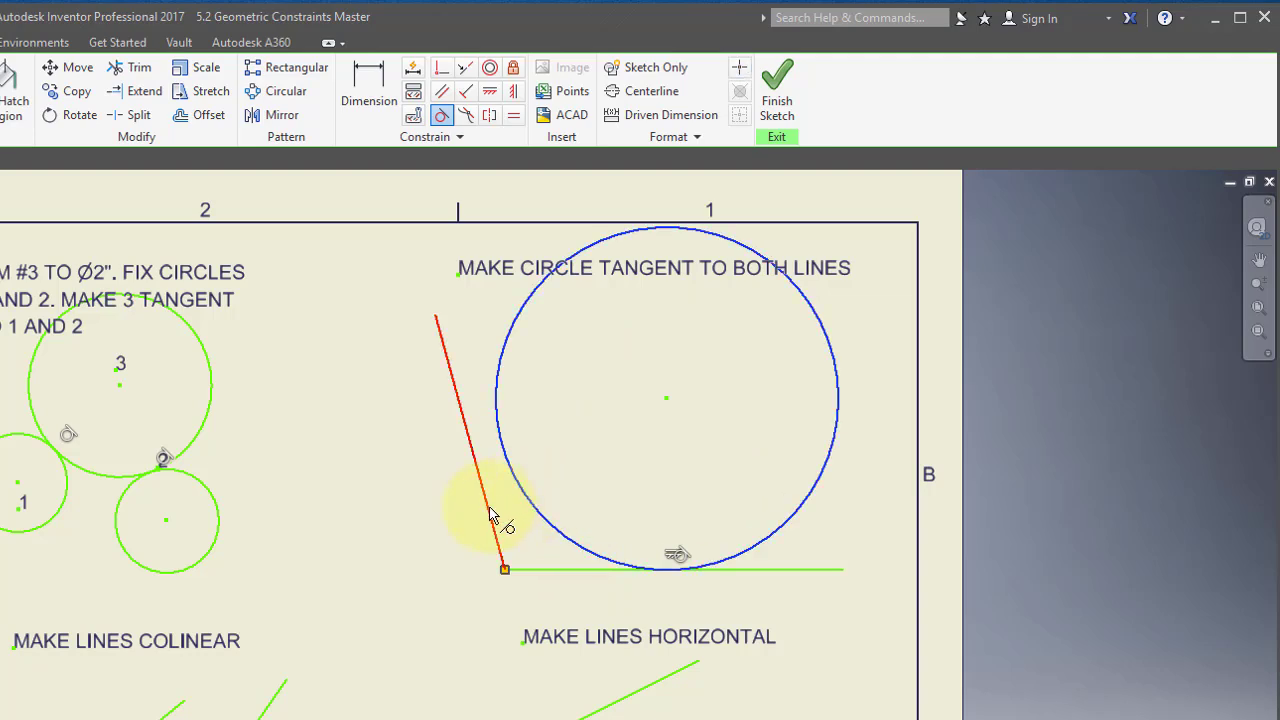
{"action": "left_click", "coordinate": [491, 517]}
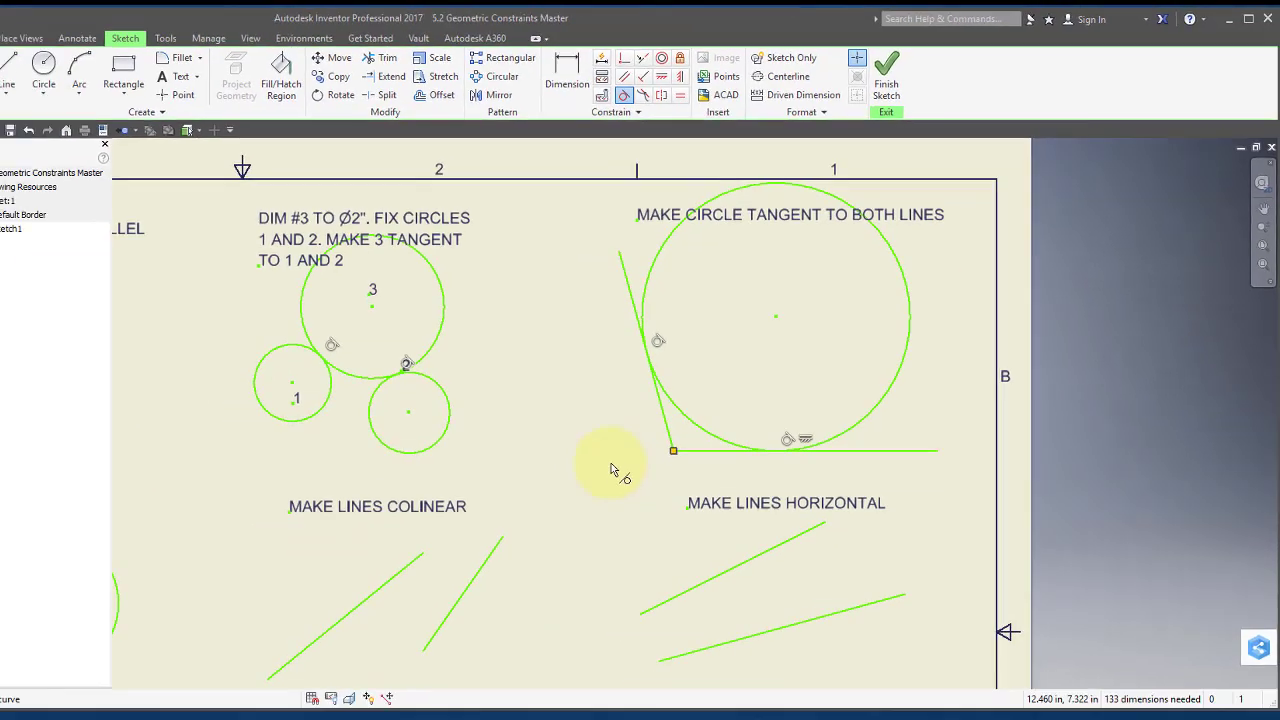
{"action": "middle_click_drag", "start_coordinate": [382, 623], "coordinate": [1110, 438]}
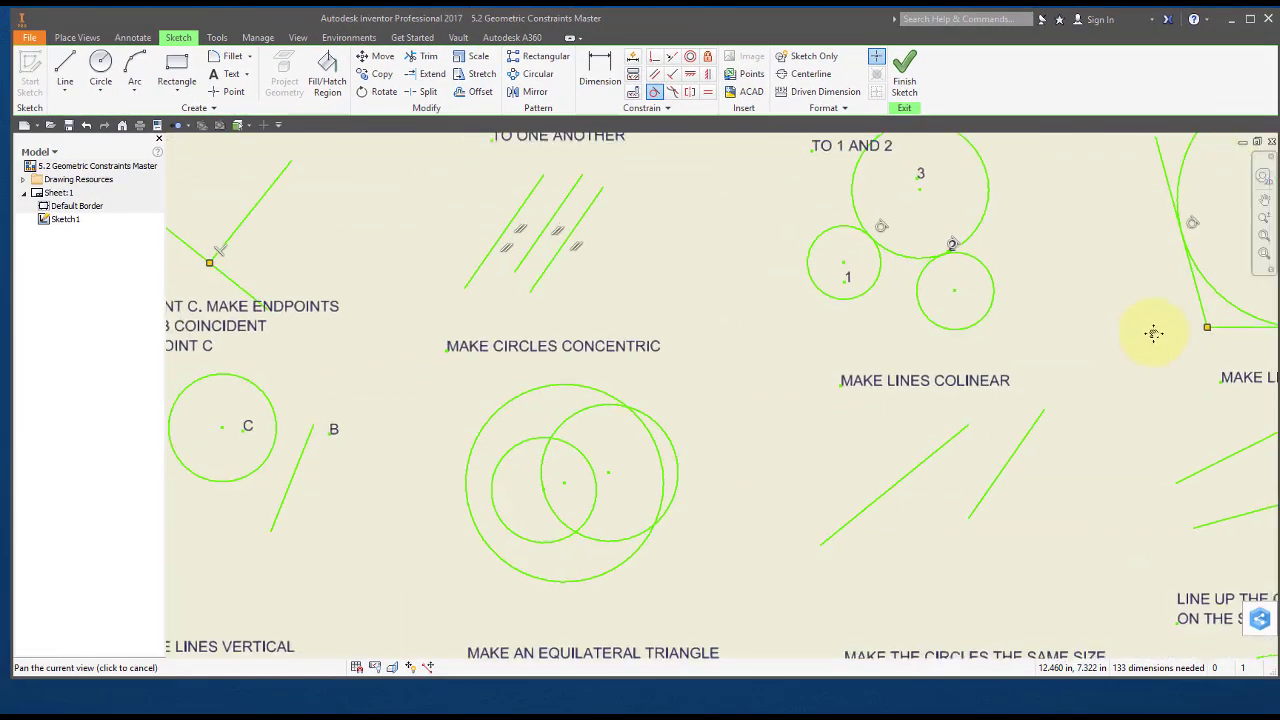
- Lock centre point C of the Fix Point C circle with a Fix constraint
{"action": "middle_click_drag", "start_coordinate": [1154, 333], "coordinate": [1162, 325]}
{"action": "middle_click_drag", "start_coordinate": [812, 376], "coordinate": [1063, 357]}
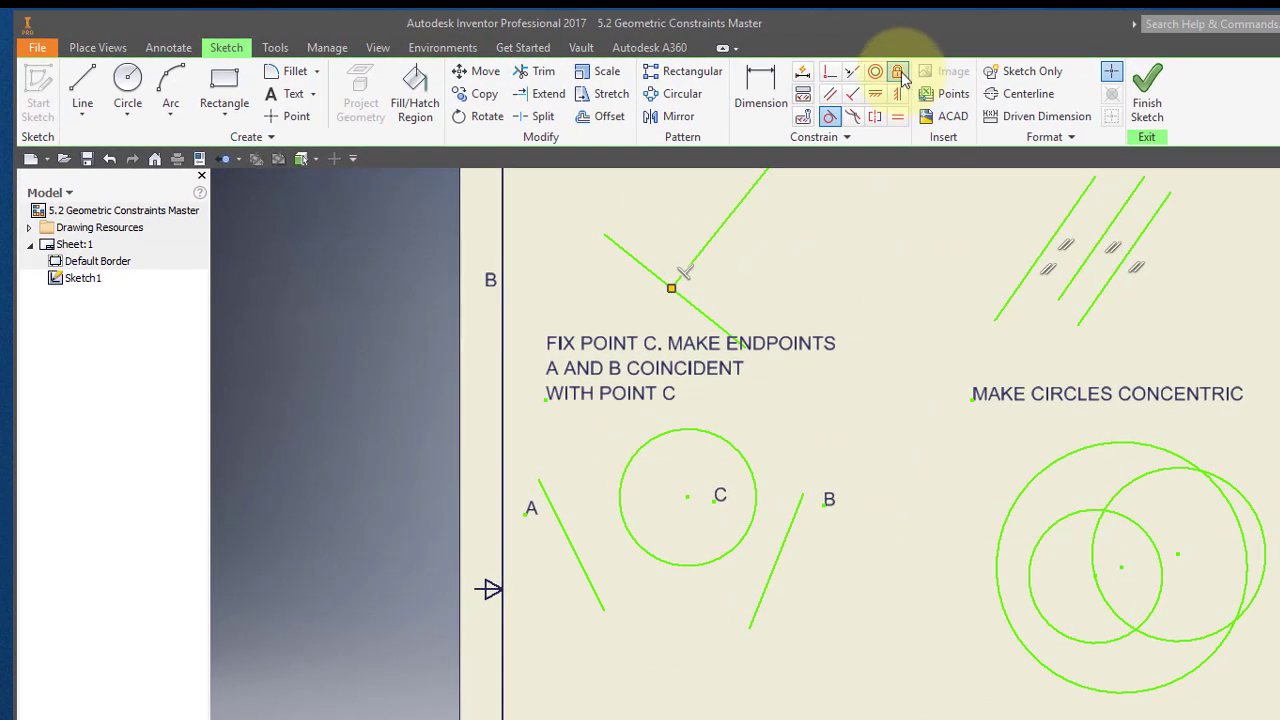
{"action": "left_click", "coordinate": [898, 73]}
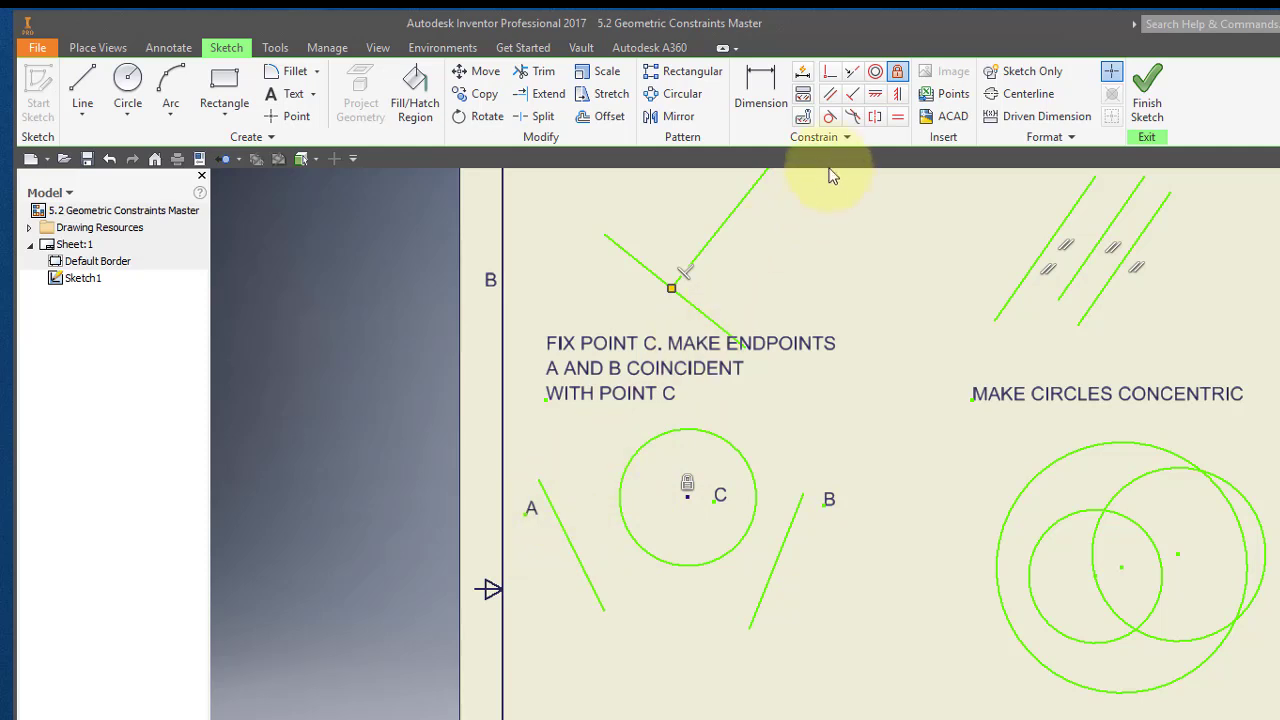
- Make the upper endpoints of lines A and B coincident with centre point C
{"action": "left_click", "coordinate": [834, 81]}
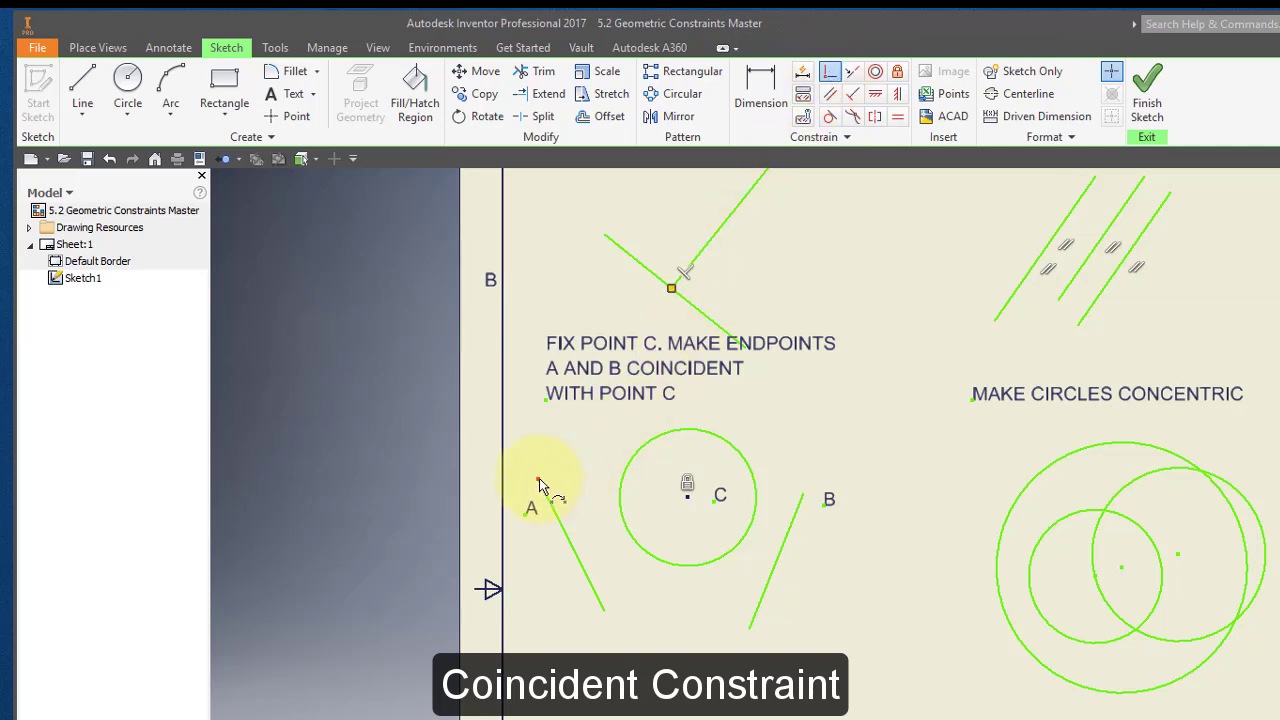
{"action": "left_click", "coordinate": [538, 482]}
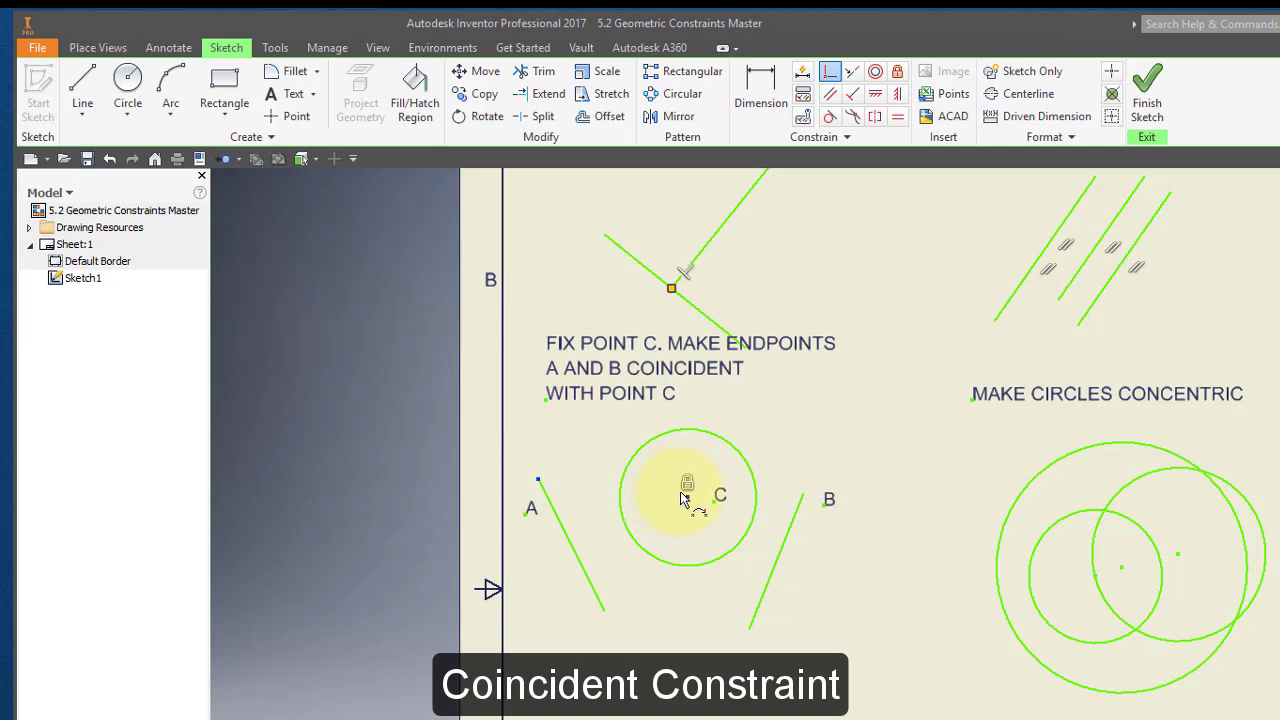
{"action": "left_click", "coordinate": [688, 500]}
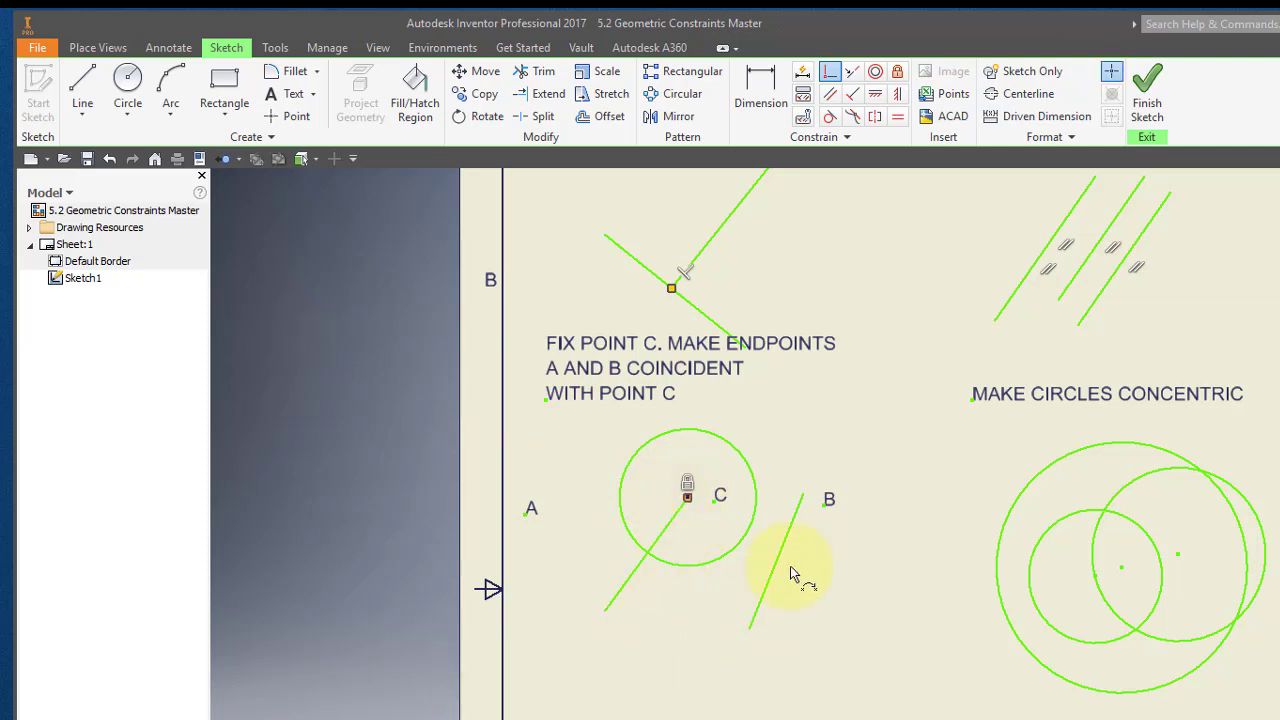
{"action": "left_click", "coordinate": [688, 499]}
{"action": "left_click", "coordinate": [806, 498]}
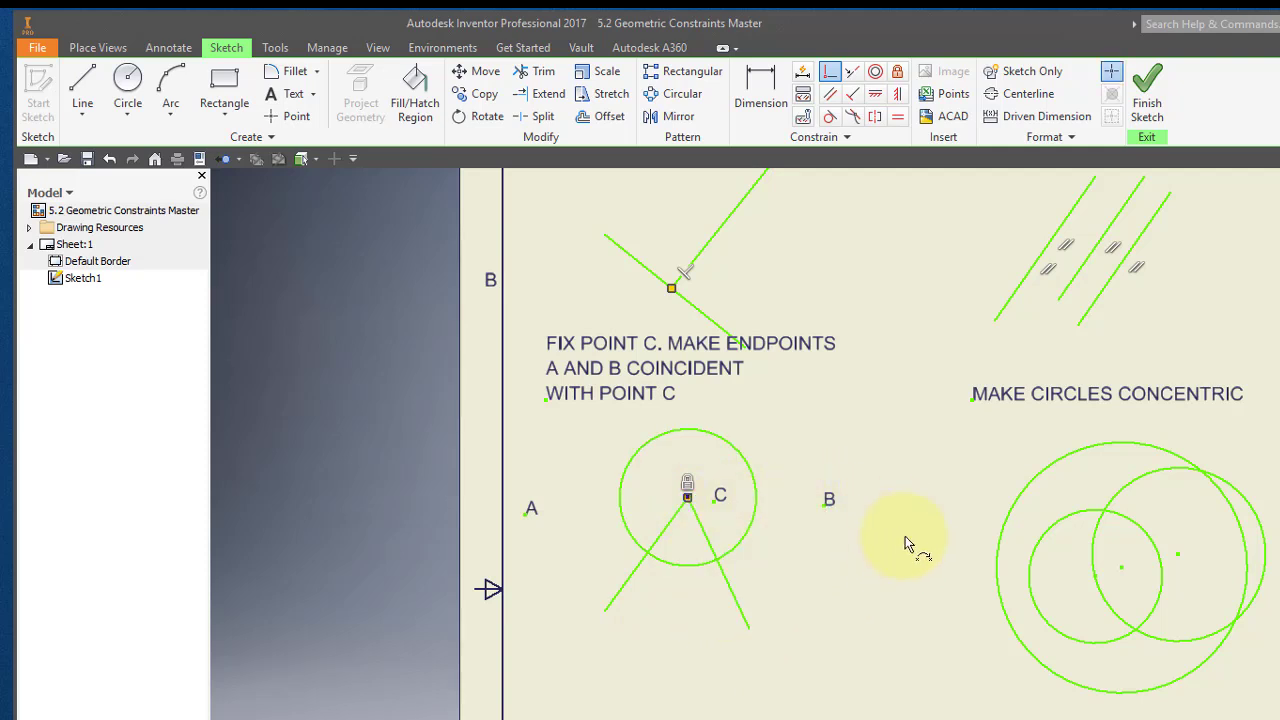
{"action": "middle_click_drag", "start_coordinate": [1066, 508], "coordinate": [793, 425]}
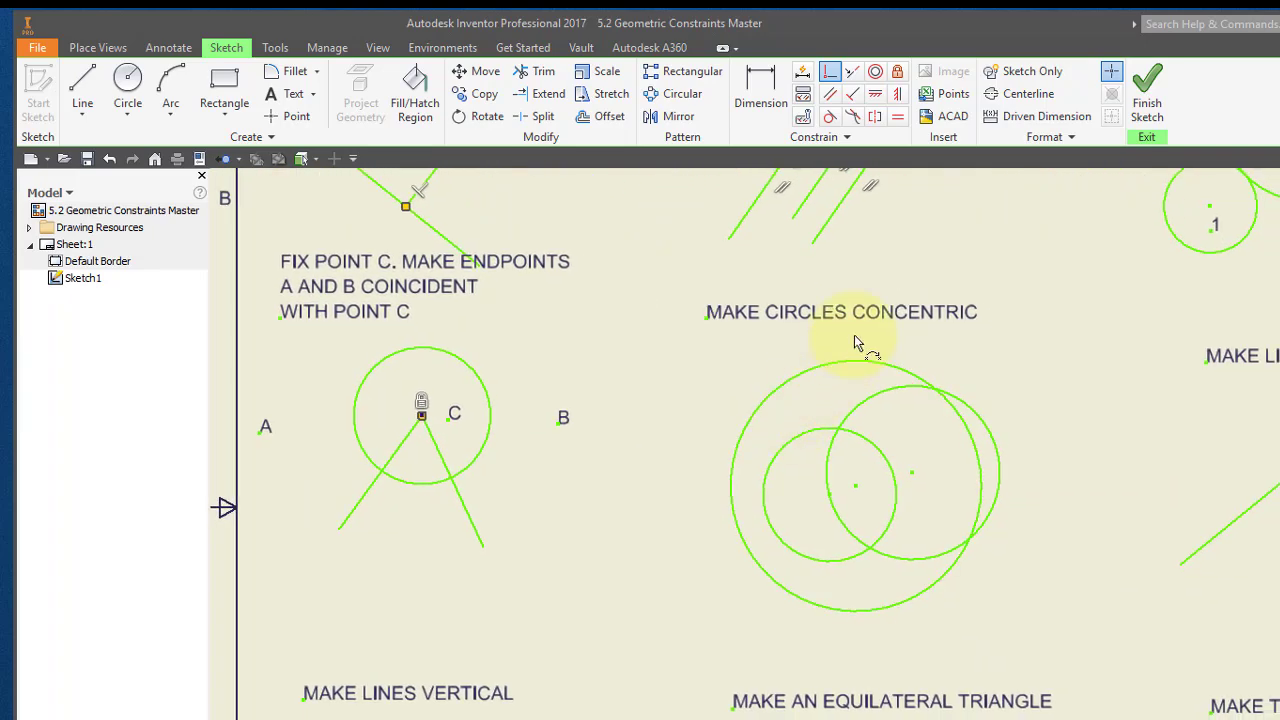
- Make the small circle and the right circle concentric with the large outer circle
{"action": "left_click", "coordinate": [883, 85]}
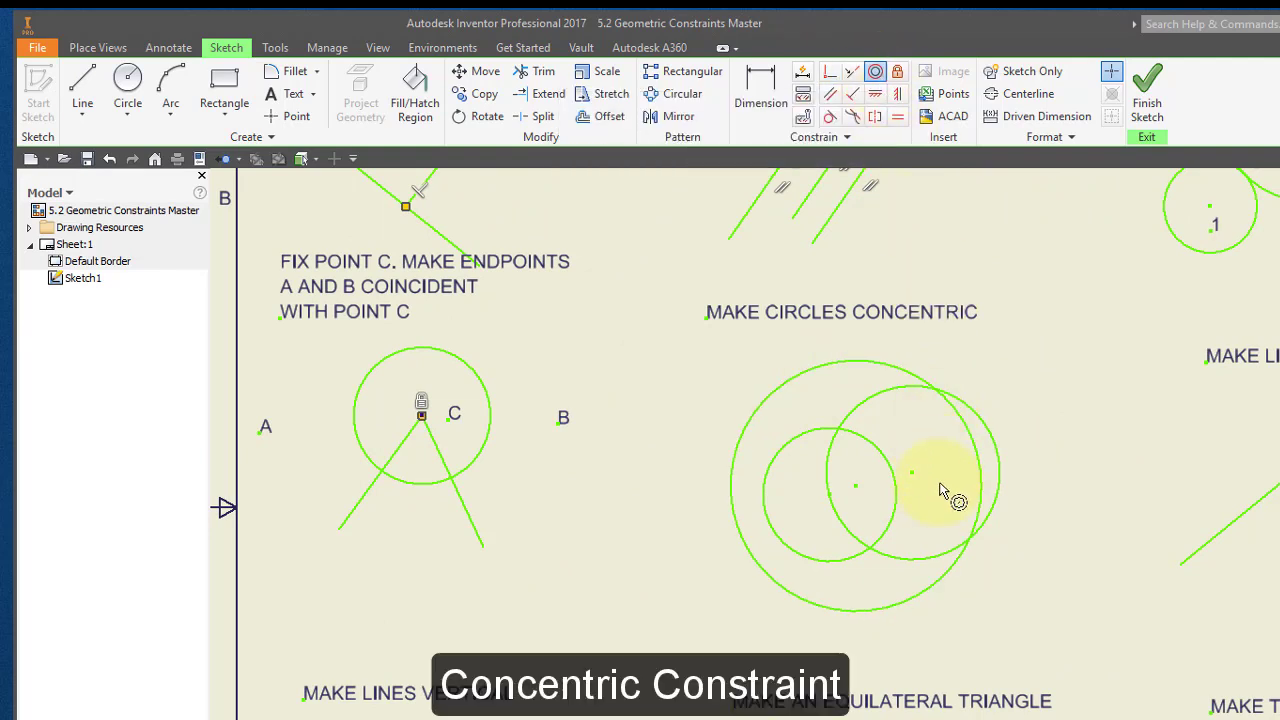
{"action": "left_click", "coordinate": [815, 437]}
{"action": "left_click", "coordinate": [849, 366]}
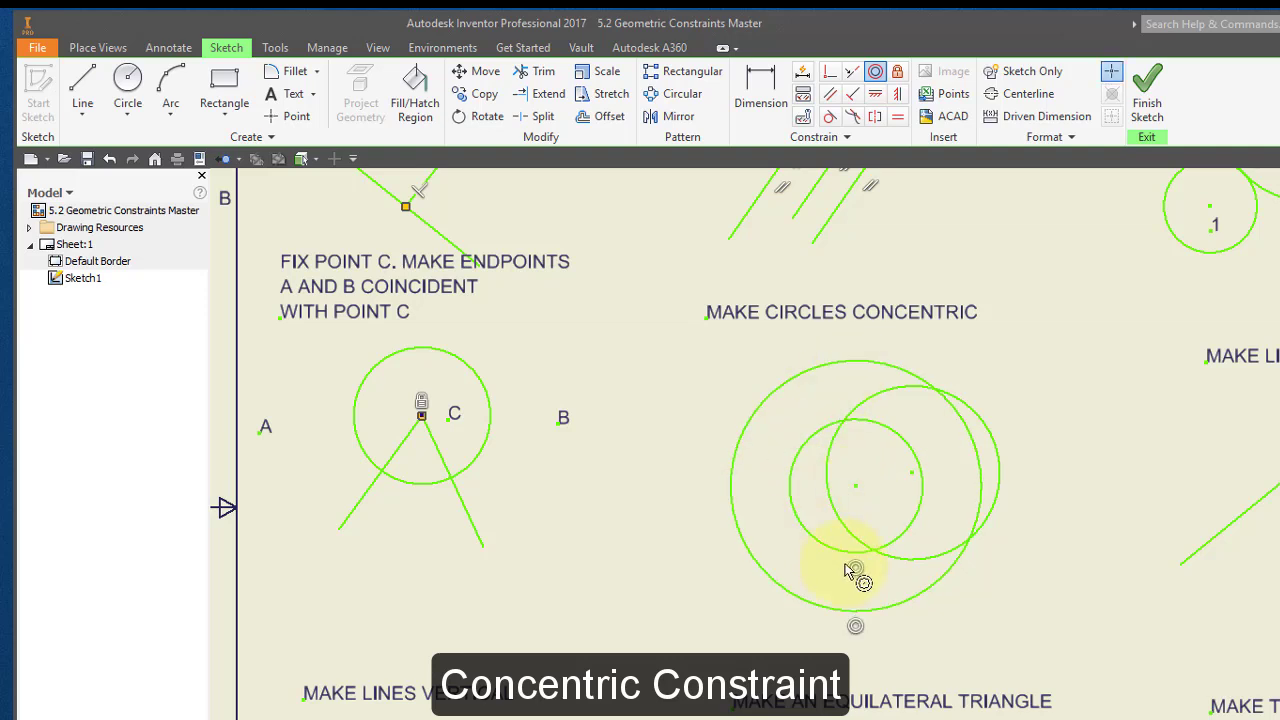
{"action": "left_click", "coordinate": [972, 430]}
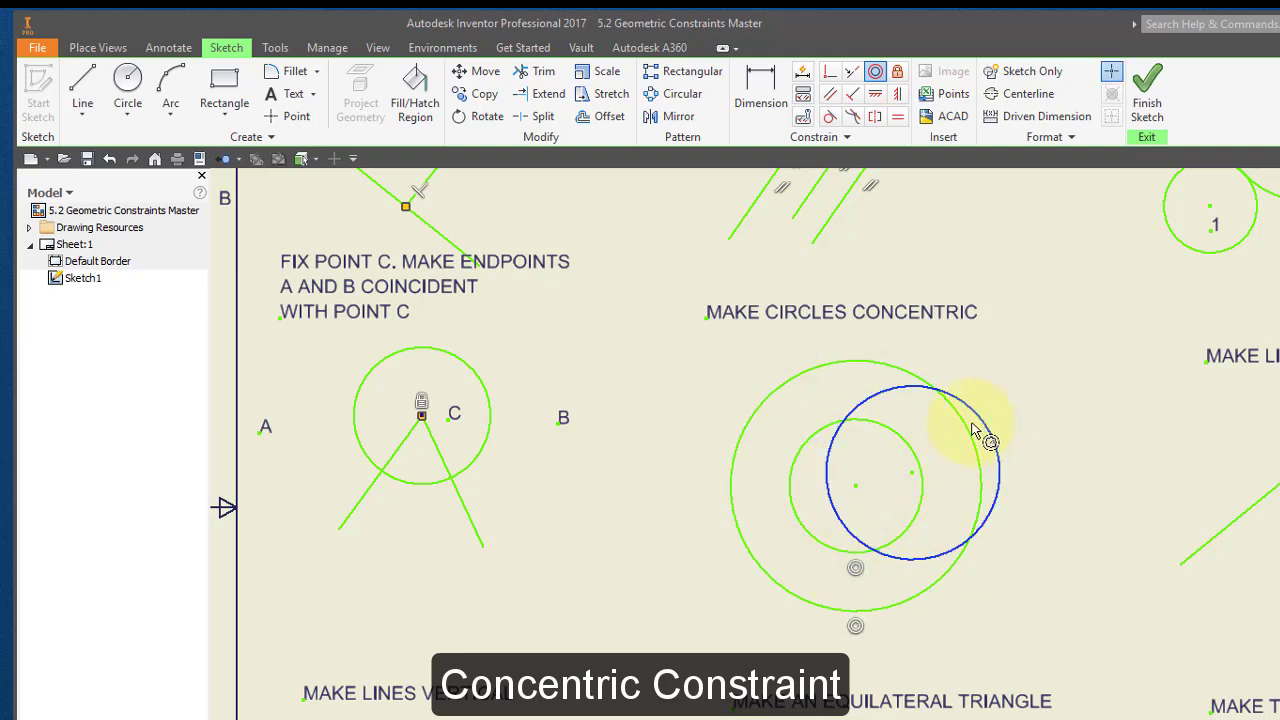
{"action": "left_click", "coordinate": [895, 370]}
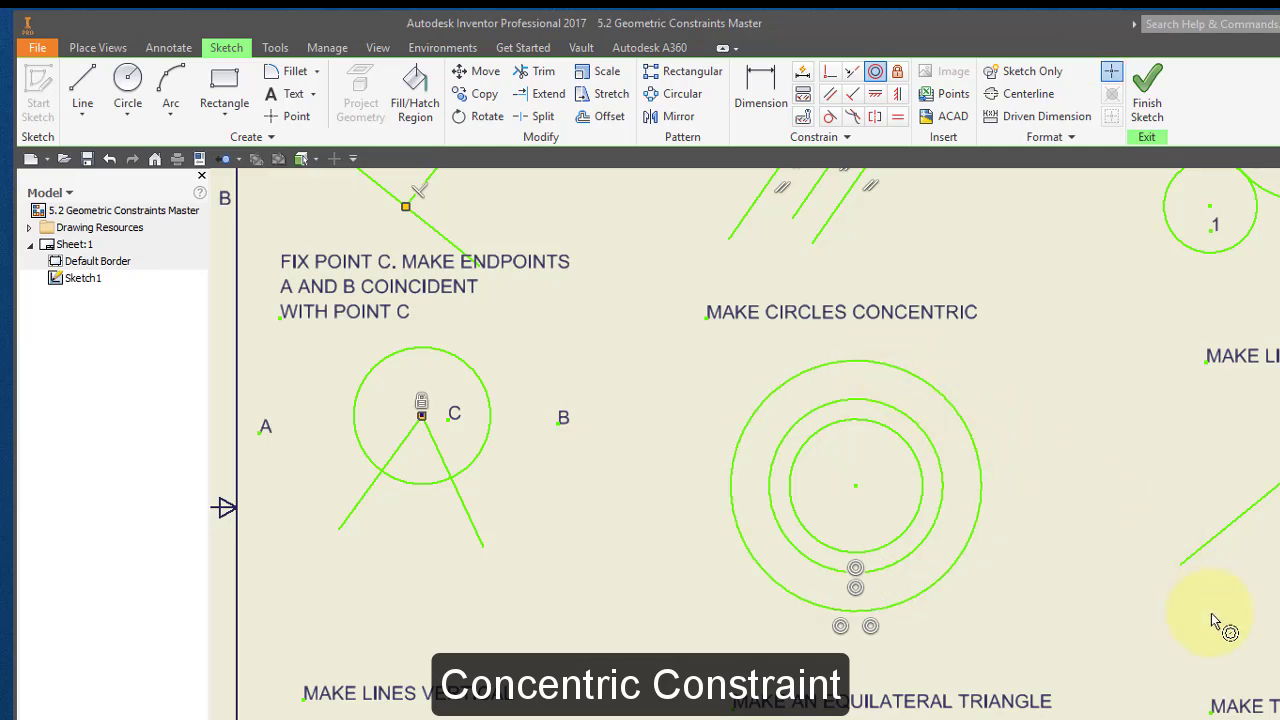
{"action": "mouse_move", "coordinate": [1250, 575]}
{"action": "middle_mouse_down"}
{"action": "mouse_move", "coordinate": [900, 571]}
{"action": "mouse_move", "coordinate": [790, 637]}
{"action": "middle_mouse_up"}
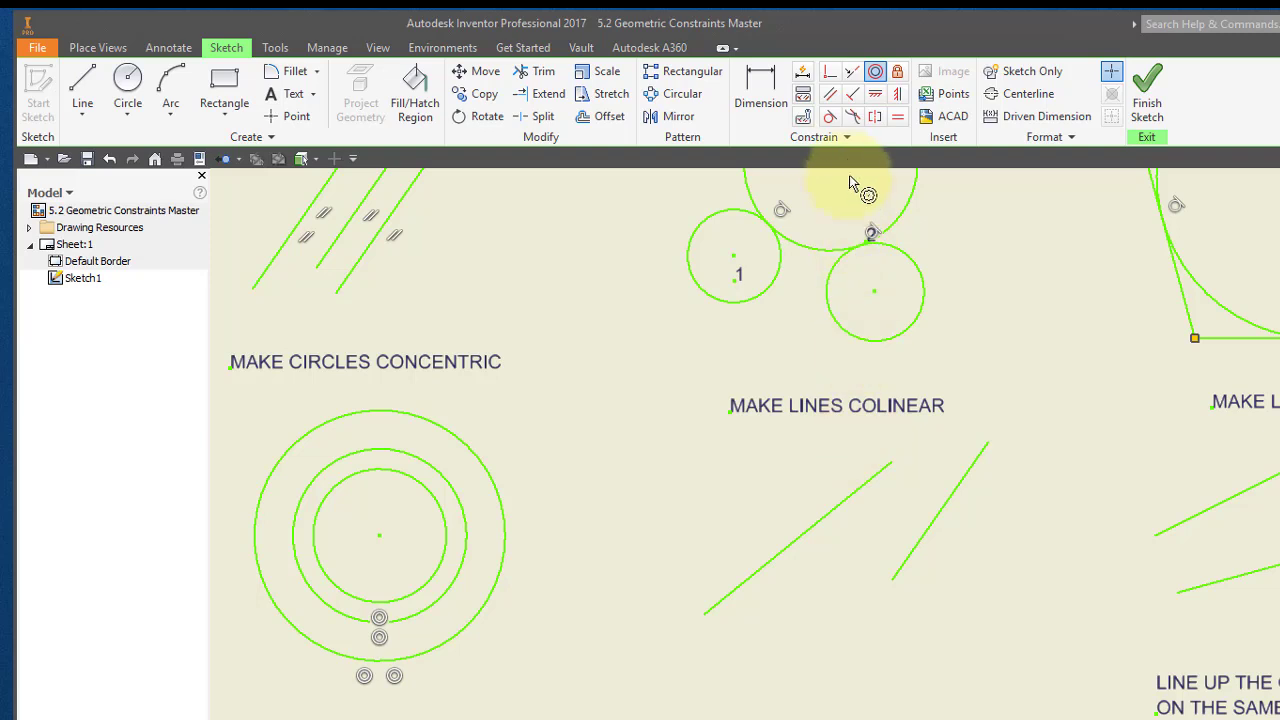
- Make the right line colinear with the left line in the colinear exercise
{"action": "left_click", "coordinate": [852, 76]}
{"action": "left_click", "coordinate": [852, 78]}
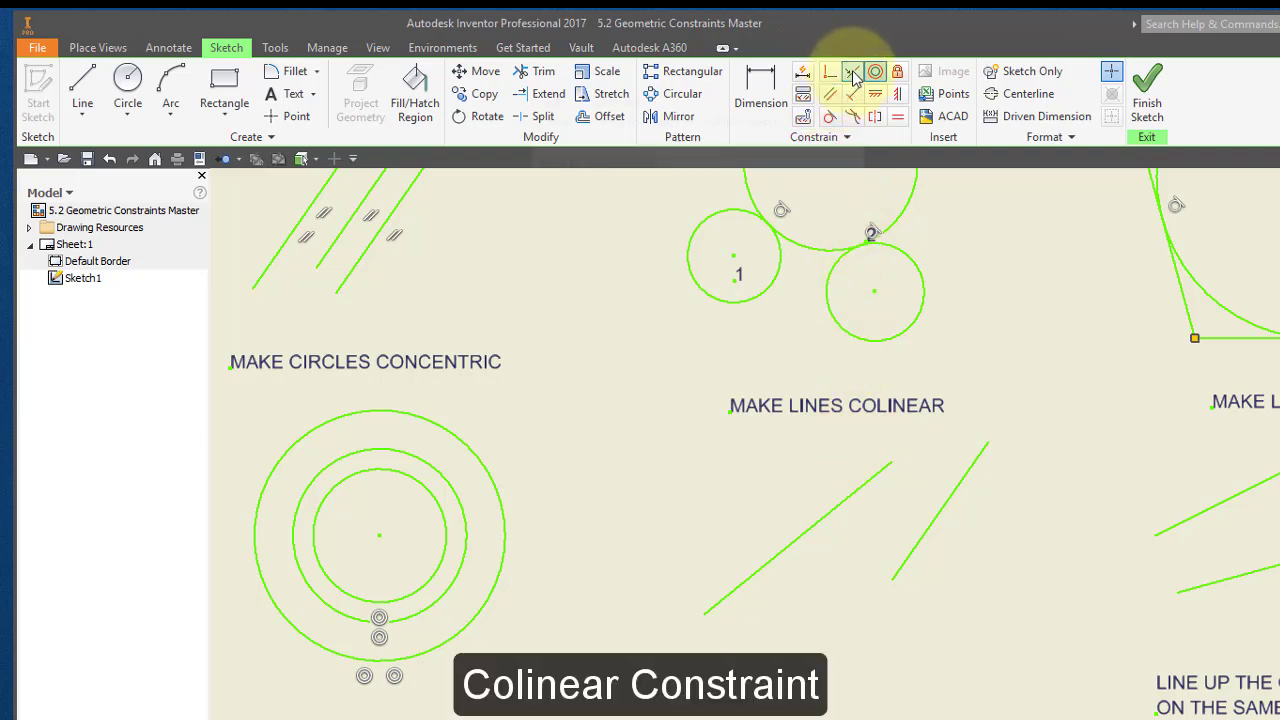
{"action": "left_click", "coordinate": [950, 497]}
{"action": "left_click", "coordinate": [855, 500]}
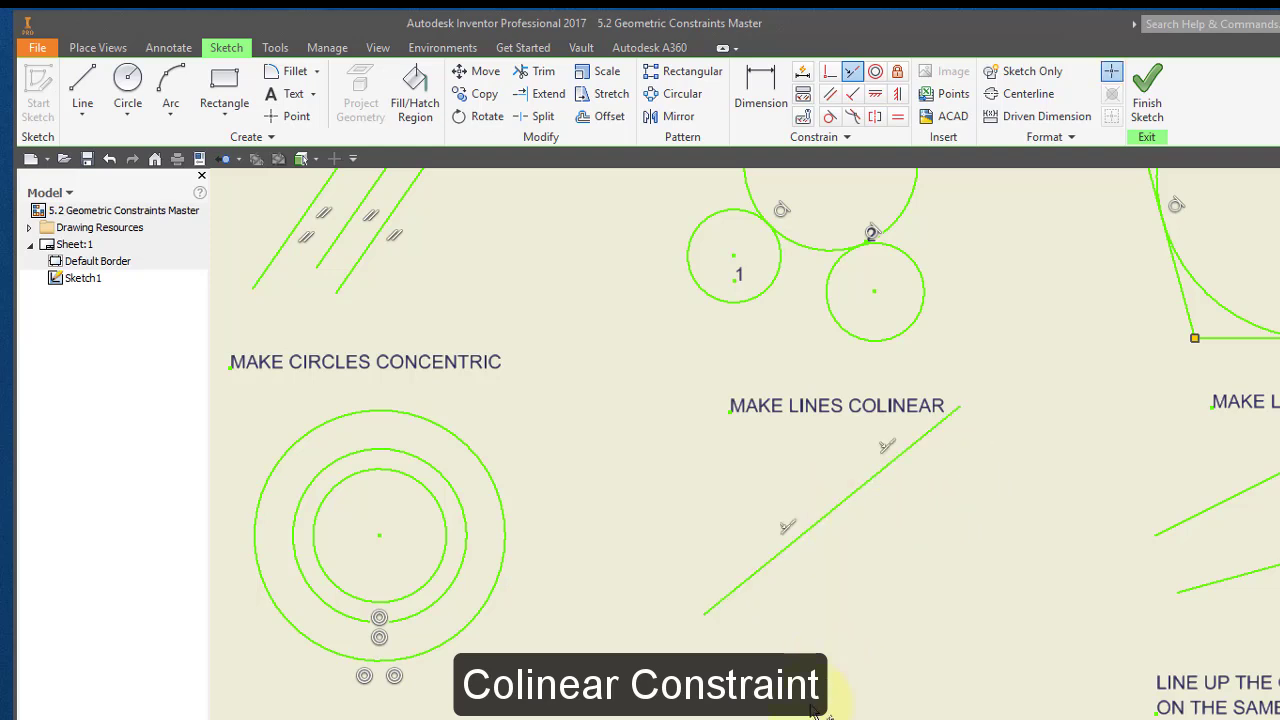
{"action": "middle_click_drag", "start_coordinate": [912, 590], "coordinate": [597, 597]}
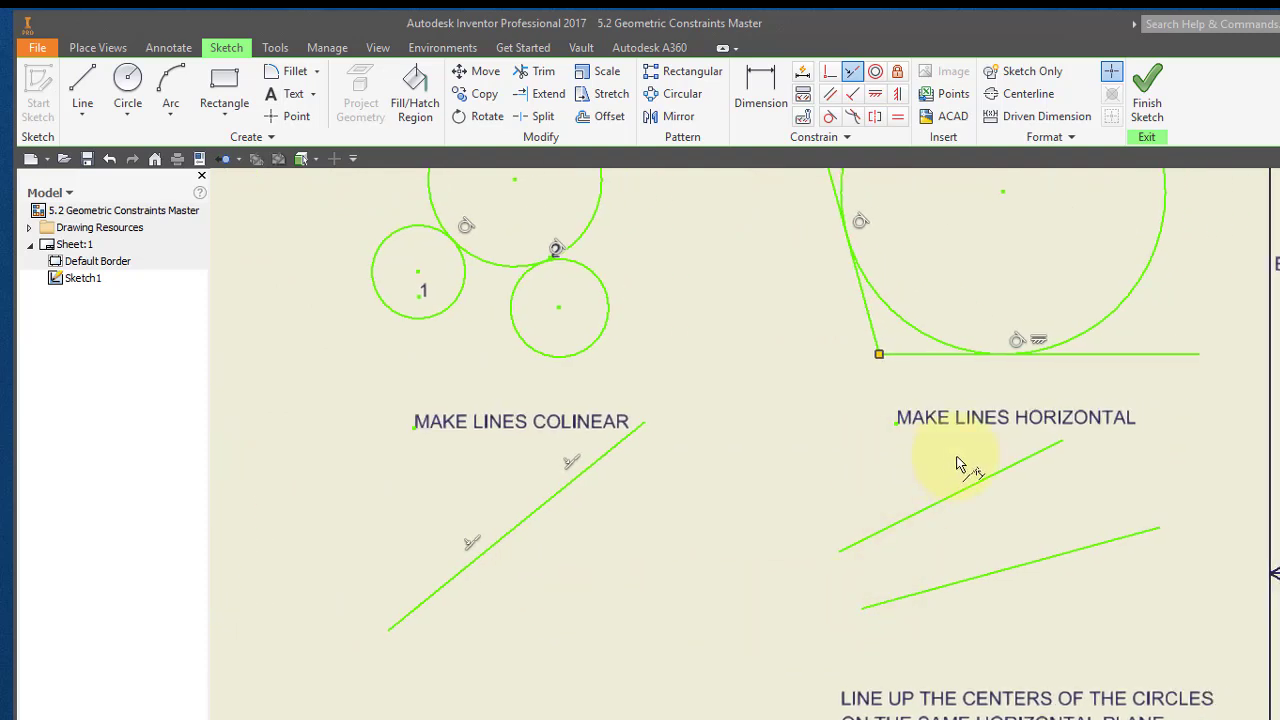
- Constrain the lower and upper slanted lines to be horizontal
{"action": "left_click", "coordinate": [877, 96]}
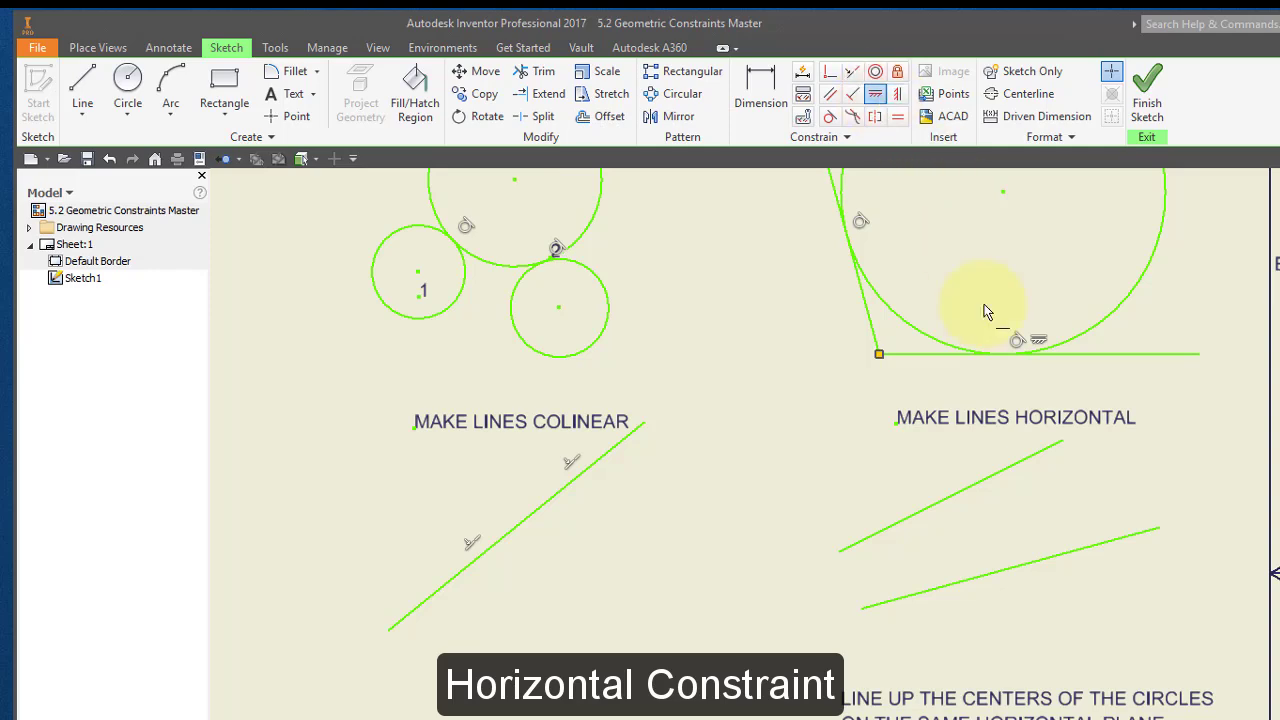
{"action": "left_click", "coordinate": [1067, 551]}
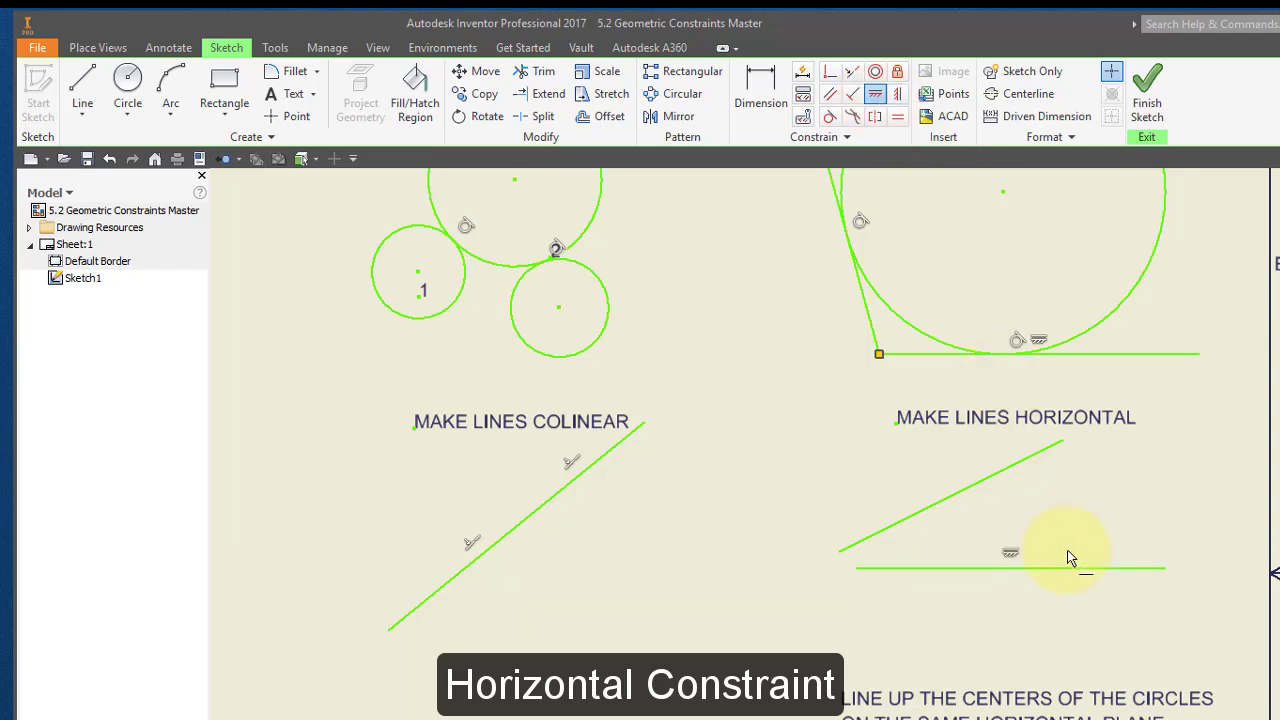
{"action": "left_click", "coordinate": [1005, 467]}
{"action": "mouse_move", "coordinate": [1161, 562]}
{"action": "middle_mouse_down"}
{"action": "mouse_move", "coordinate": [1275, 548]}
{"action": "mouse_move", "coordinate": [1279, 510]}
{"action": "middle_mouse_up"}
{"action": "middle_click_drag", "start_coordinate": [990, 588], "coordinate": [1214, 312]}
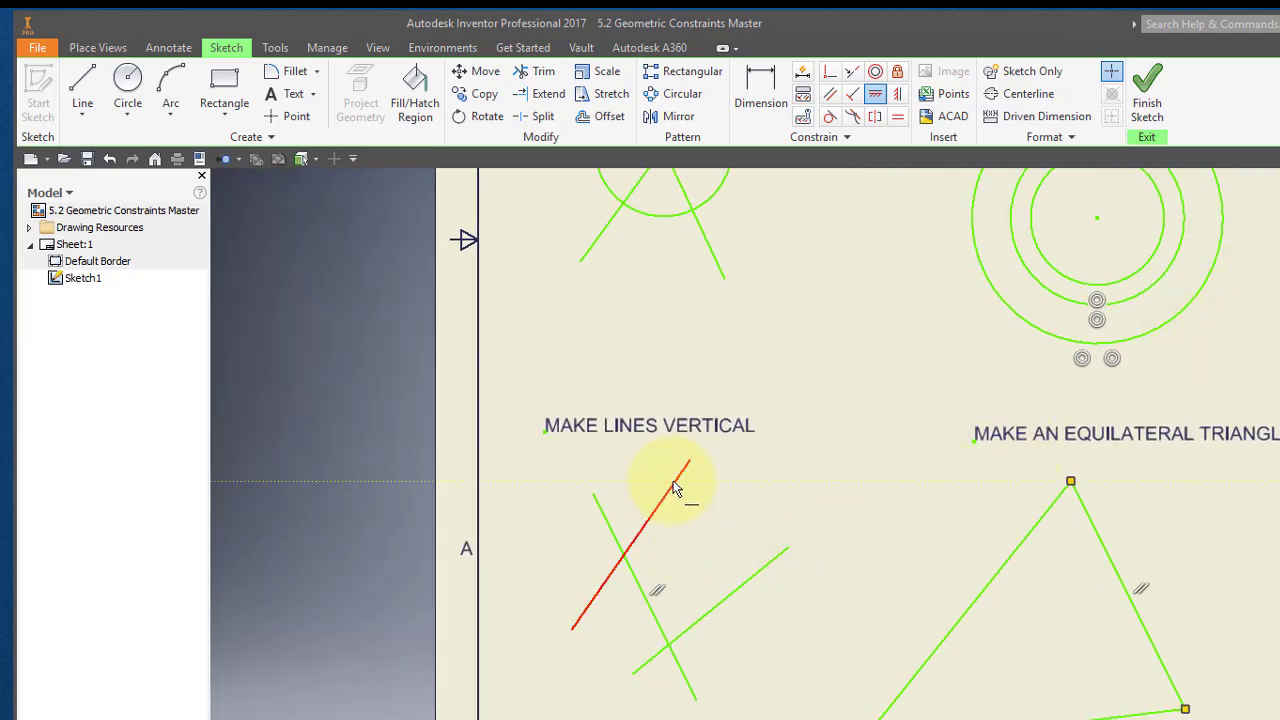
- Apply the Vertical constraint to the three slanted lines in the Make Lines Vertical exercise
{"action": "left_click", "coordinate": [898, 94]}
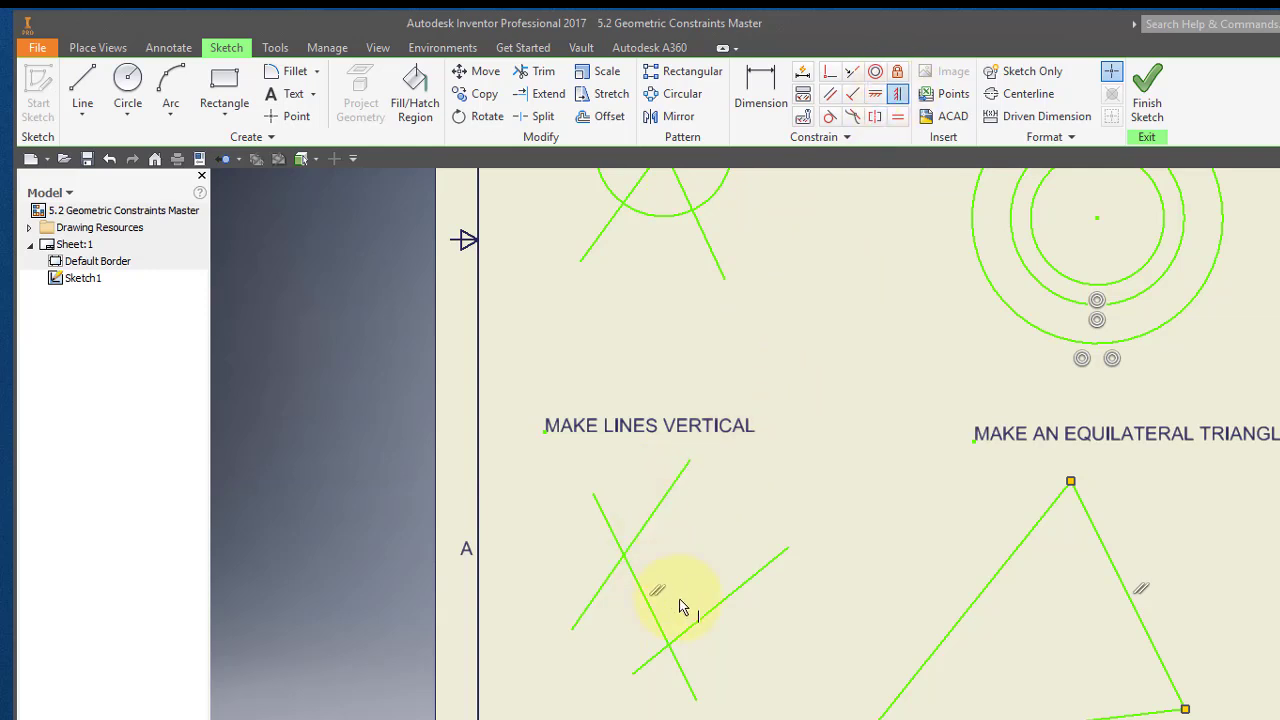
{"action": "left_click", "coordinate": [730, 603]}
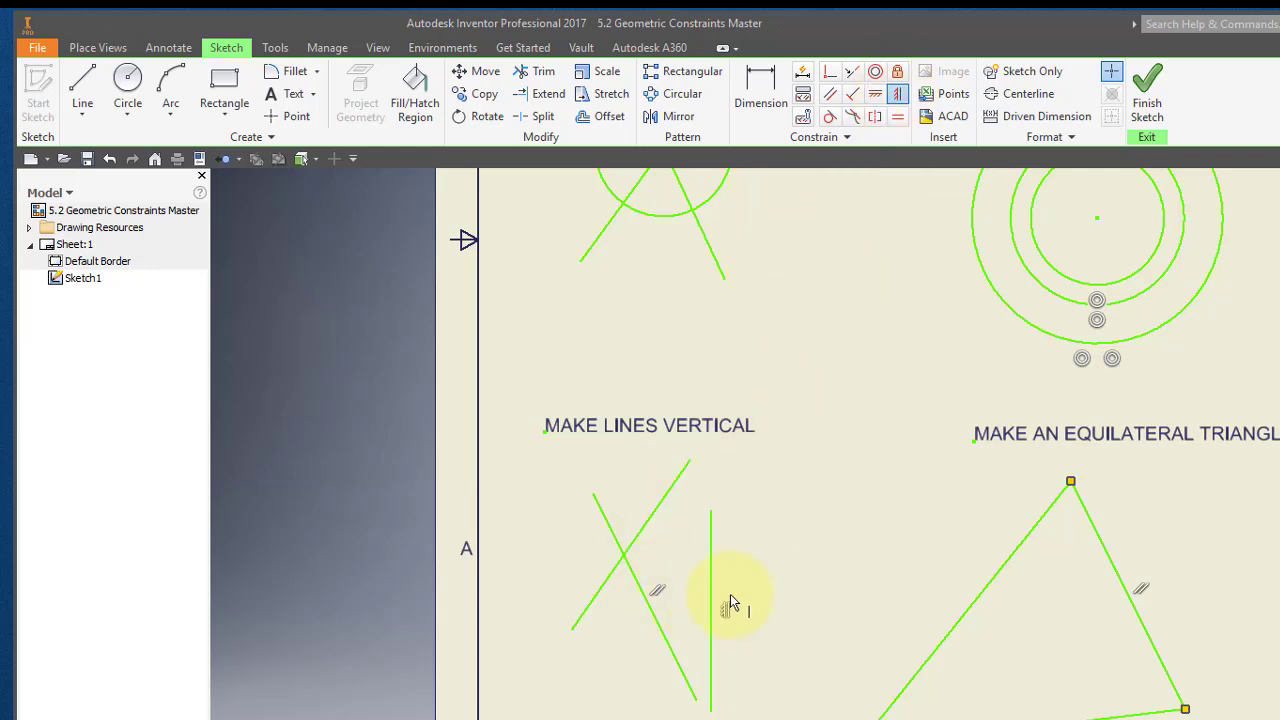
{"action": "left_click", "coordinate": [670, 637]}
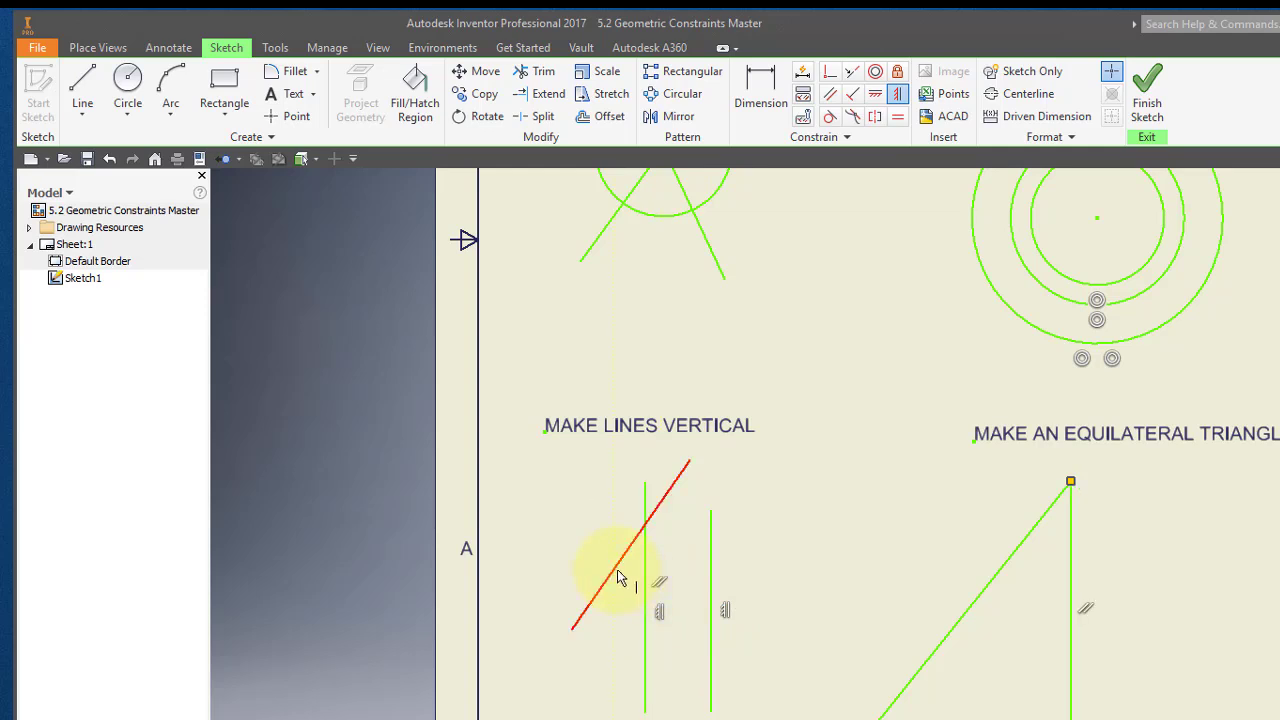
{"action": "left_click", "coordinate": [618, 578]}
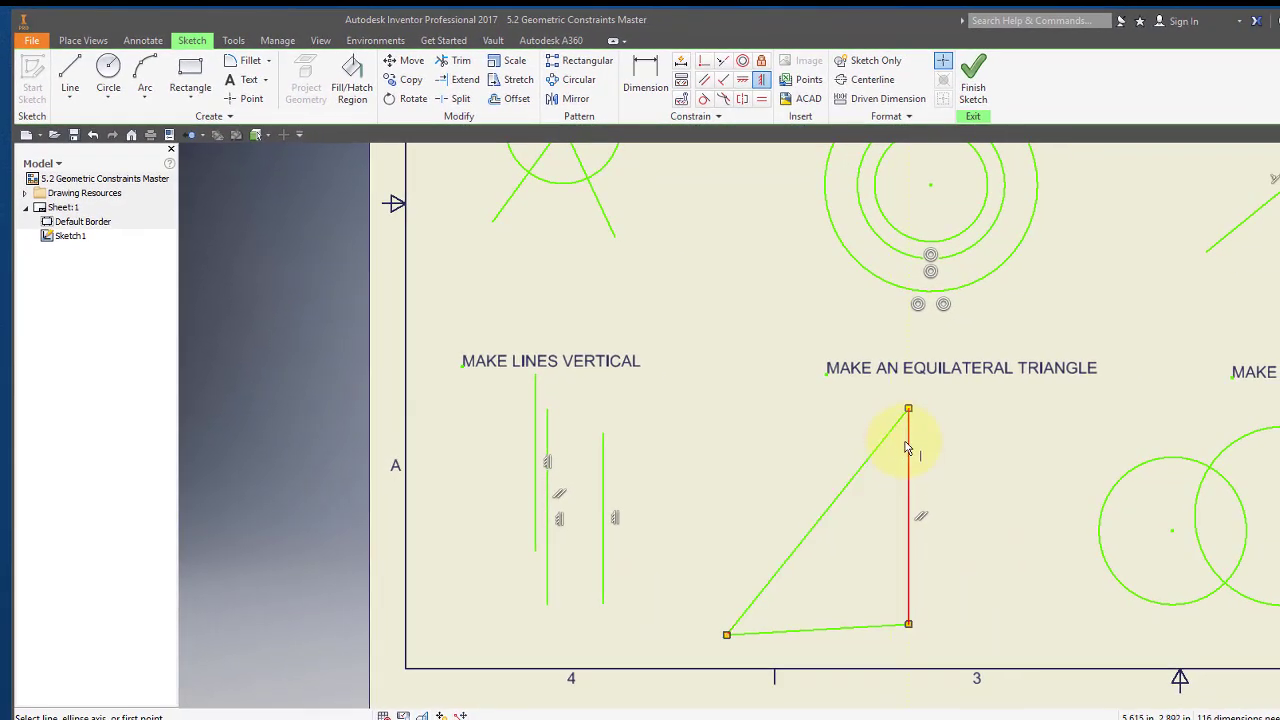
- Constrain the triangle's diagonal and bottom sides equal to its vertical side
{"action": "left_click", "coordinate": [762, 100]}
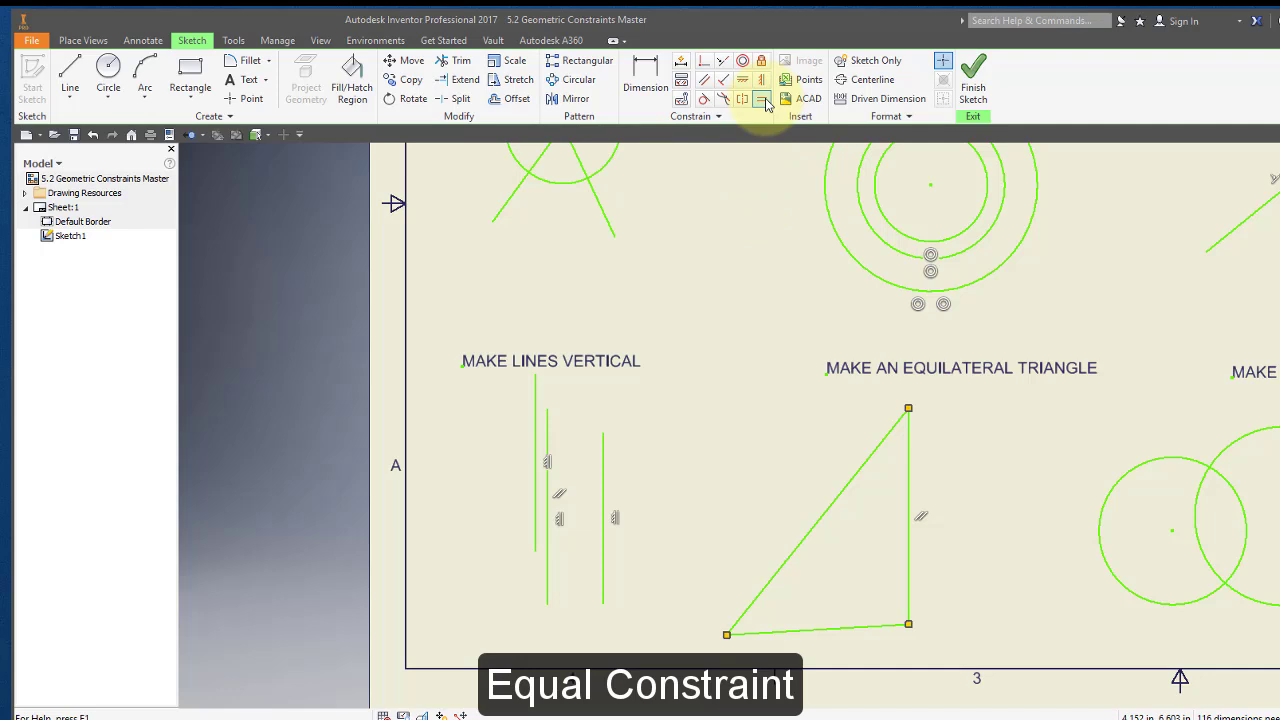
{"action": "left_click", "coordinate": [851, 482]}
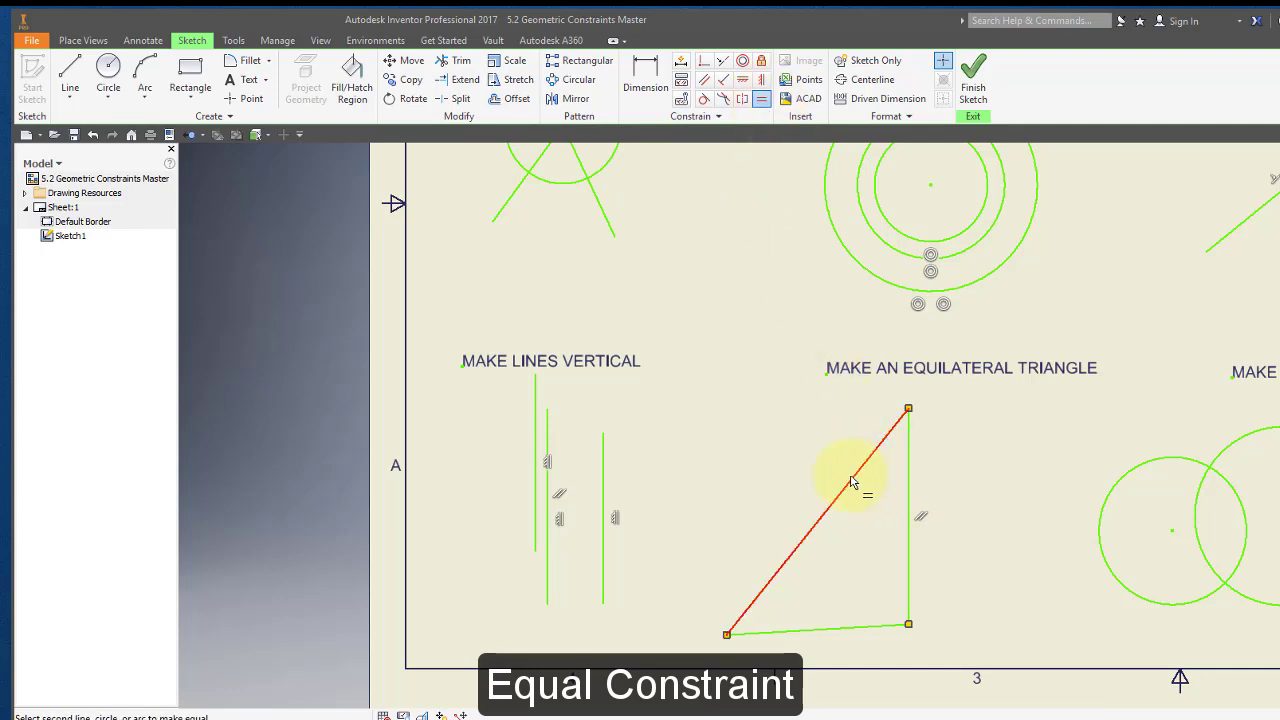
{"action": "left_click", "coordinate": [907, 480]}
{"action": "left_click", "coordinate": [838, 600]}
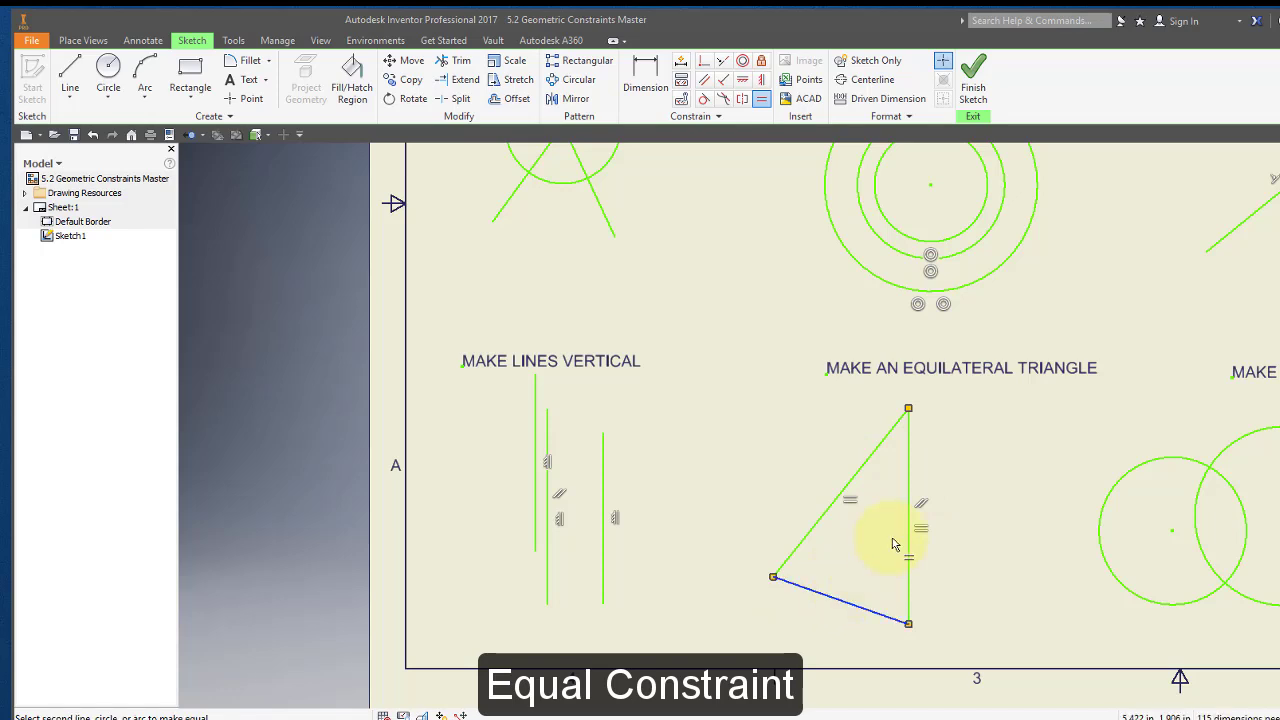
{"action": "left_click", "coordinate": [908, 515]}
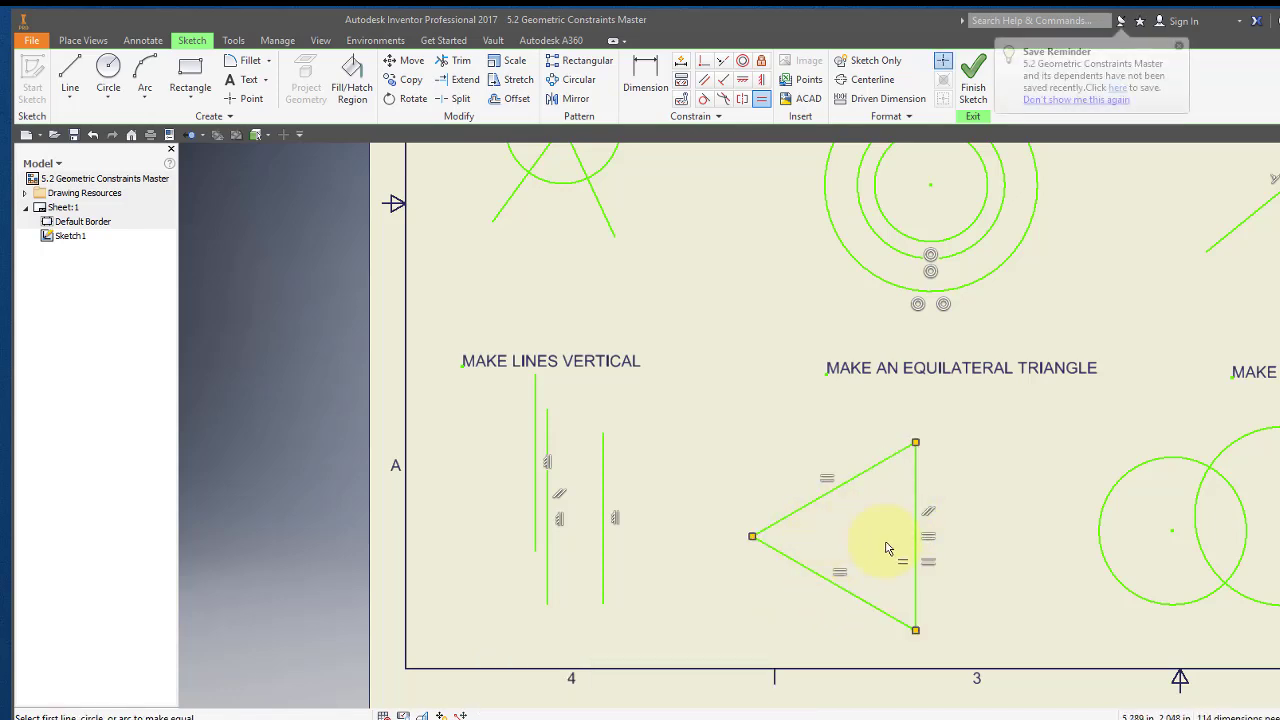
{"action": "mouse_move", "coordinate": [986, 537]}
{"action": "middle_mouse_down"}
{"action": "mouse_move", "coordinate": [557, 437]}
{"action": "mouse_move", "coordinate": [414, 434]}
{"action": "middle_mouse_up"}
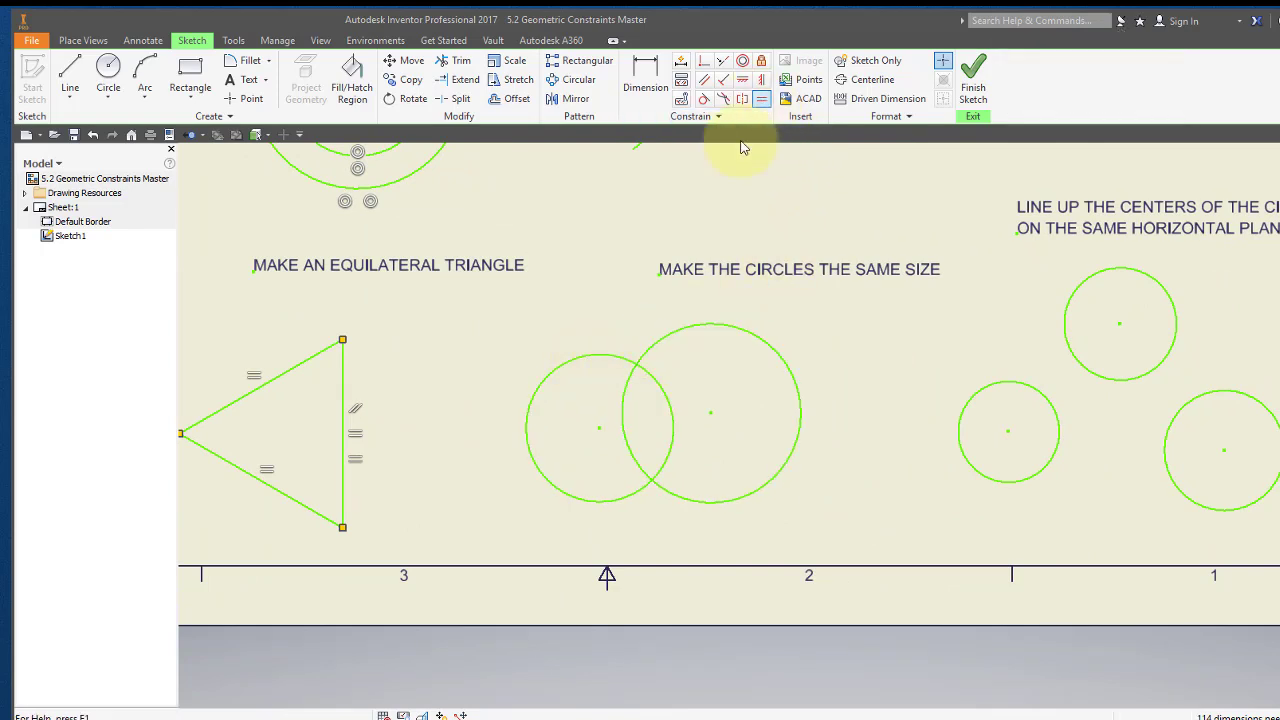
- Make the left circle equal in size to the right circle
{"action": "left_click", "coordinate": [612, 360]}
{"action": "left_click", "coordinate": [656, 344]}
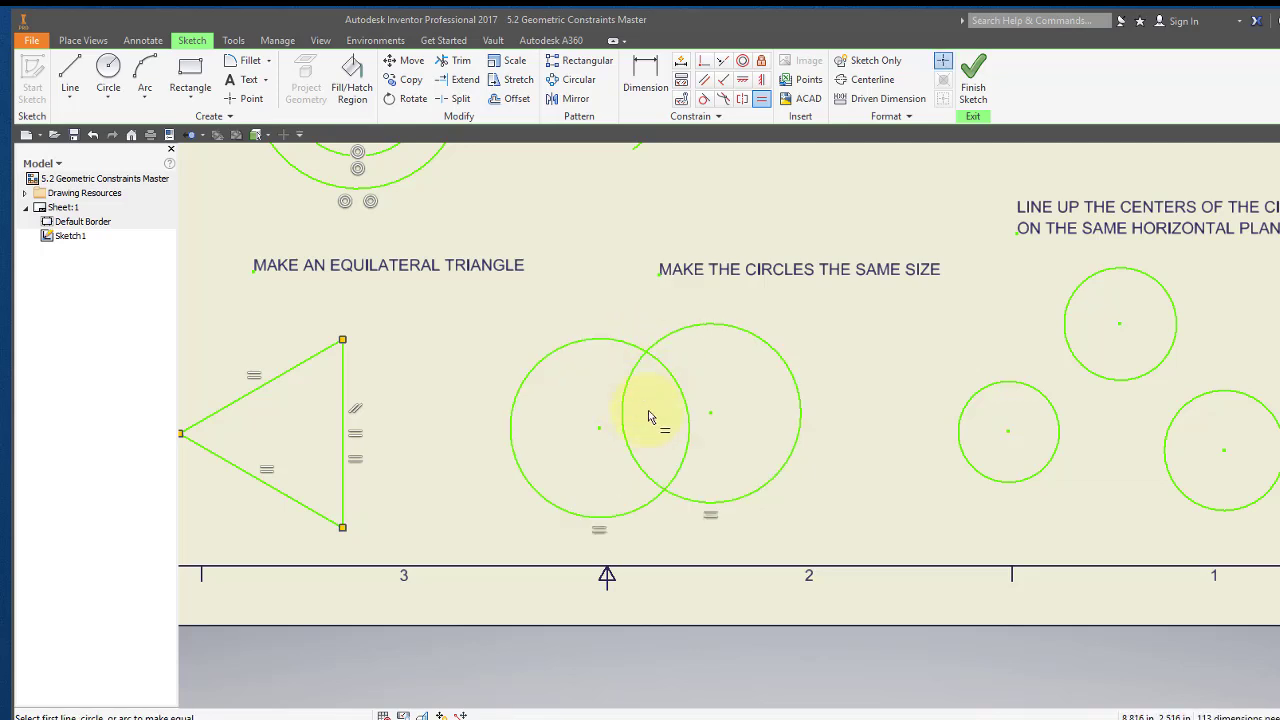
{"action": "mouse_move", "coordinate": [897, 457]}
{"action": "middle_mouse_down"}
{"action": "mouse_move", "coordinate": [674, 457]}
{"action": "mouse_move", "coordinate": [543, 500]}
{"action": "middle_mouse_up"}
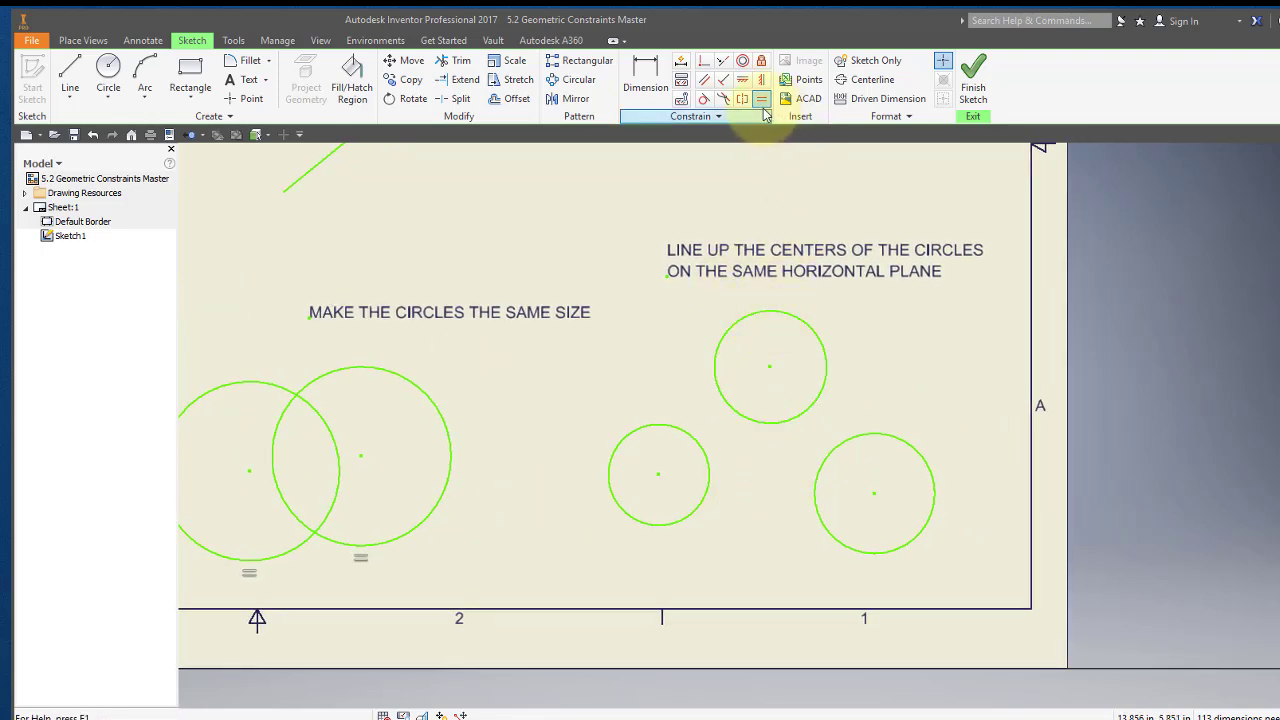
- Horizontally align the lower-middle circle's centre with the upper circle's centre, then pick the lower-right centre
{"action": "left_click", "coordinate": [743, 82]}
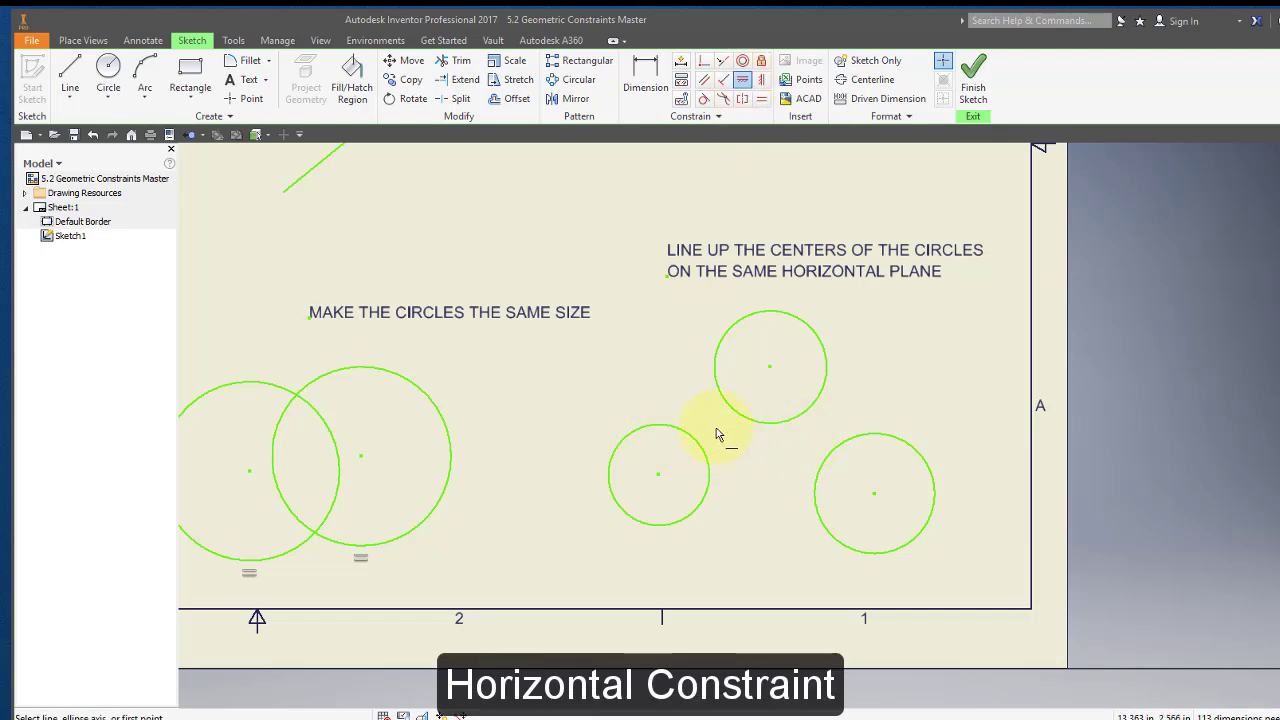
{"action": "left_click", "coordinate": [659, 476]}
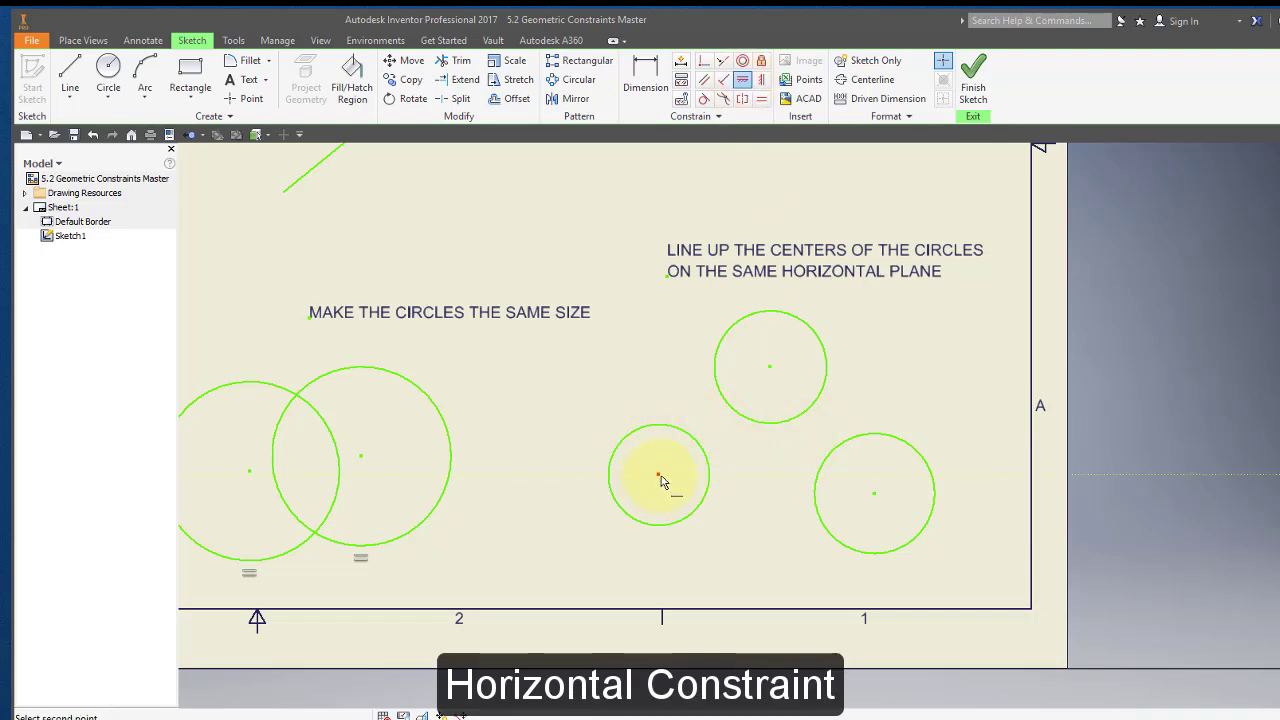
{"action": "left_click", "coordinate": [771, 369]}
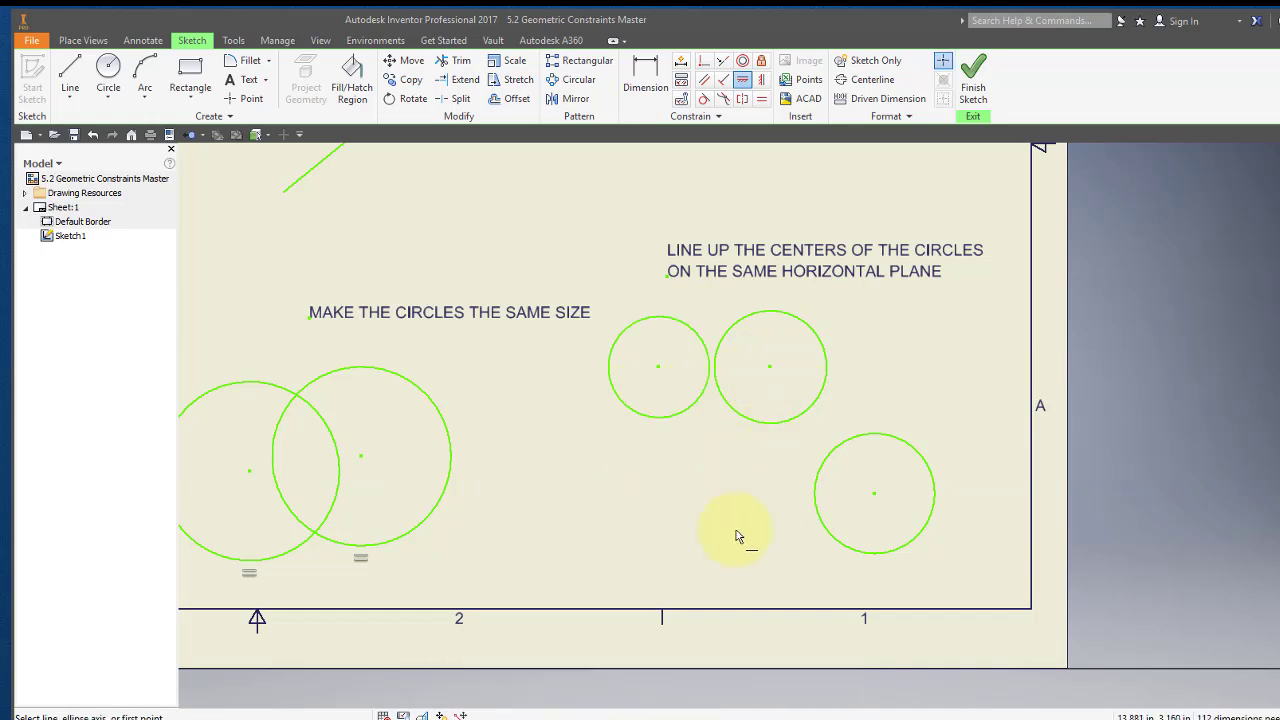
{"action": "left_click", "coordinate": [874, 495]}
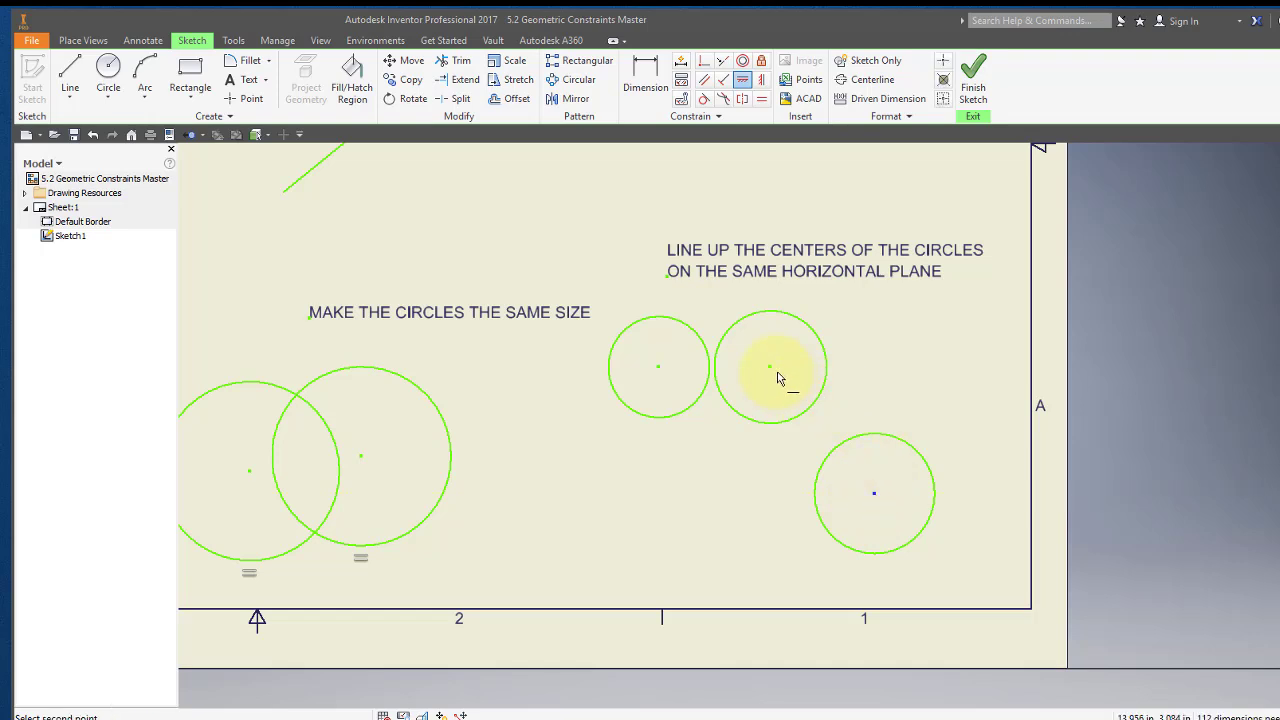